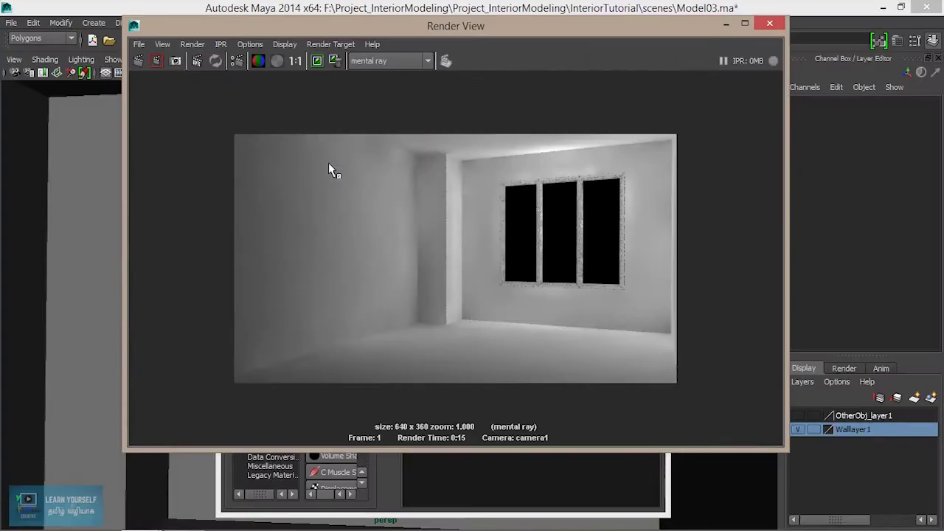
Pan and zoom over the grey 640 x 360 render, then minimize the Render View and Hypershade.
mouse_move(457, 281)
alt+middle_down()
mouse_move(474, 310)
mouse_move(440, 266)
alt+middle_up()
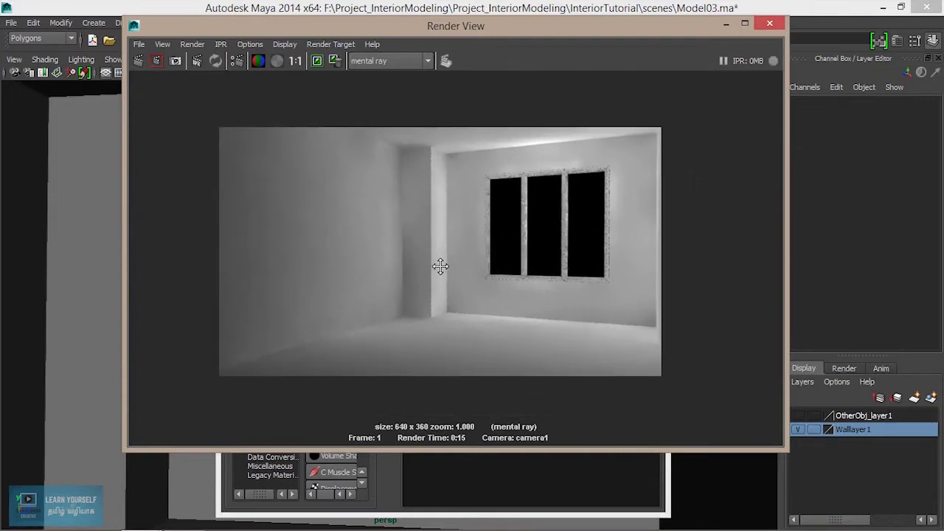
scroll(496, 354, up, 2)
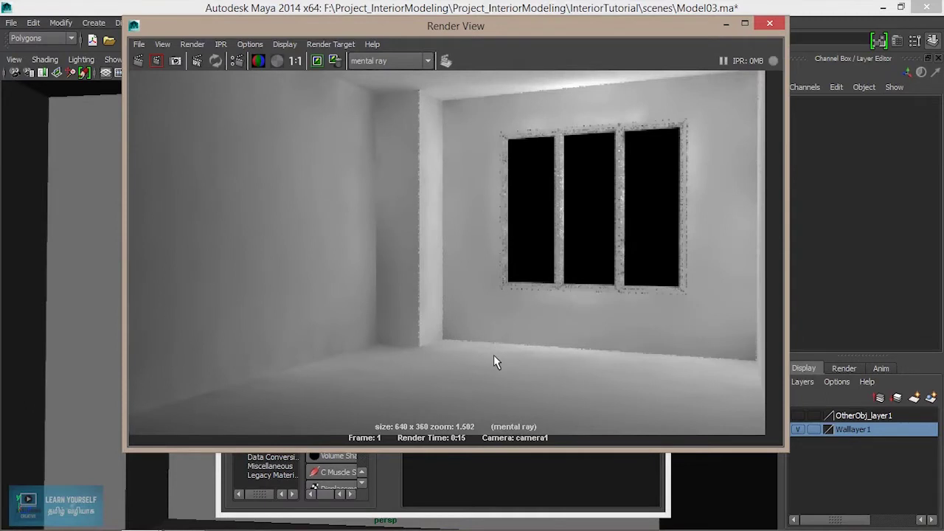
scroll(493, 355, down, 1)
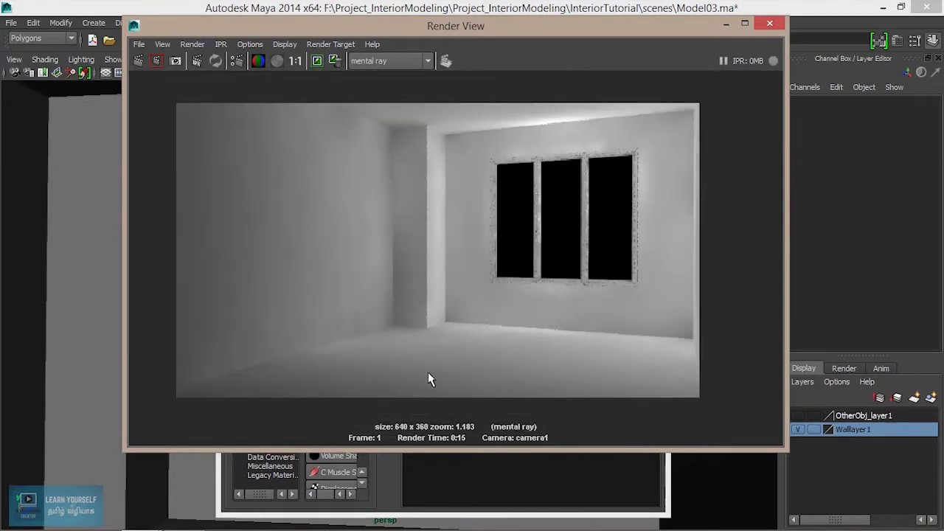
click(726, 24)
click(607, 74)
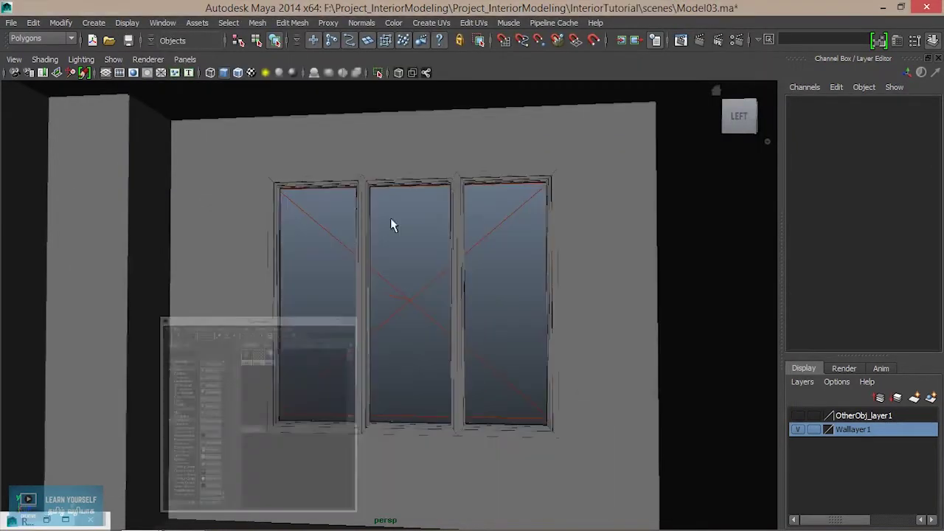
Select and frame the room's wall shell, dolly in, and bring up Window > Rendering Editors.
click(391, 218)
key(f)
alt+drag(277, 345, 273, 340)
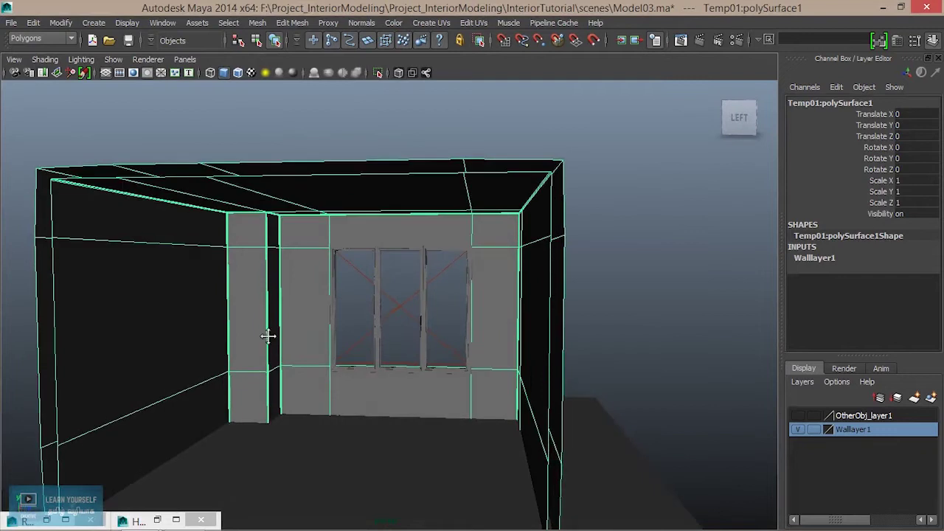
scroll(268, 332, up, 2)
scroll(284, 266, up, 2)
scroll(312, 309, up, 2)
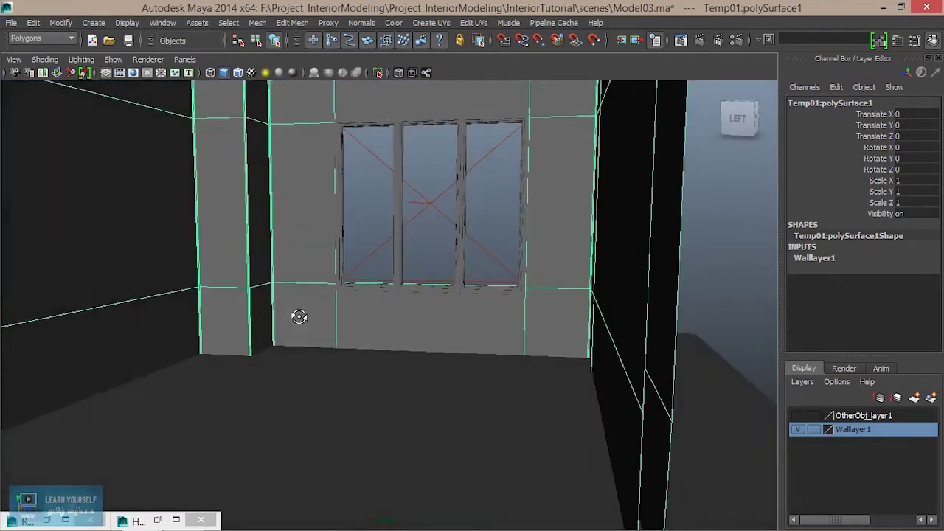
right_click(266, 251)
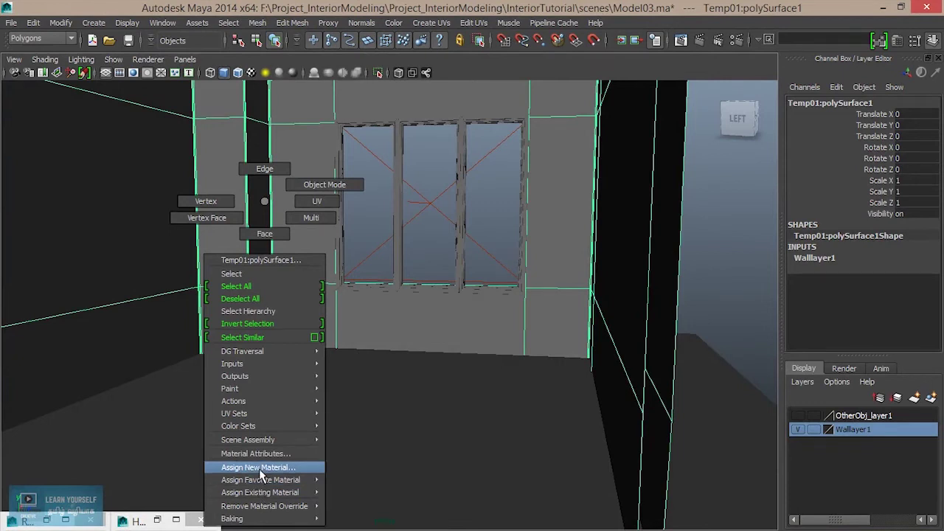
click(259, 206)
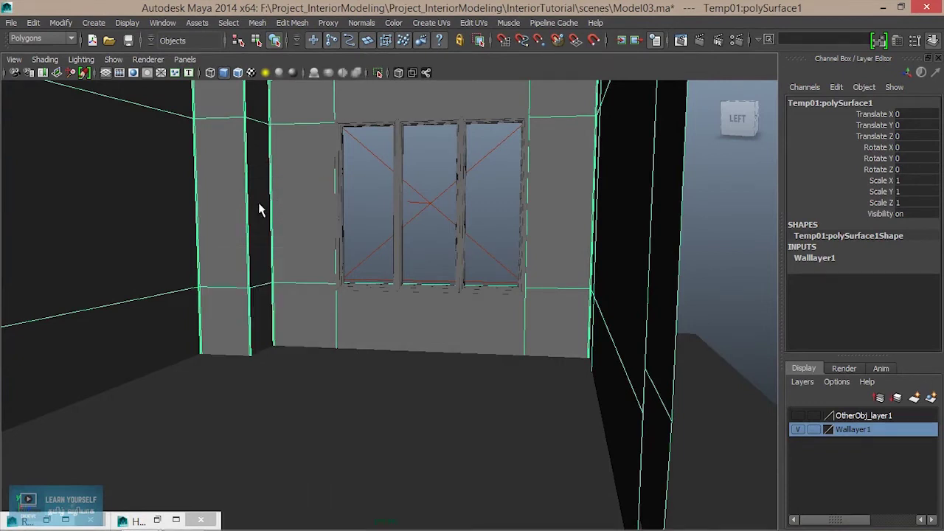
click(165, 25)
mouse_move(193, 56)
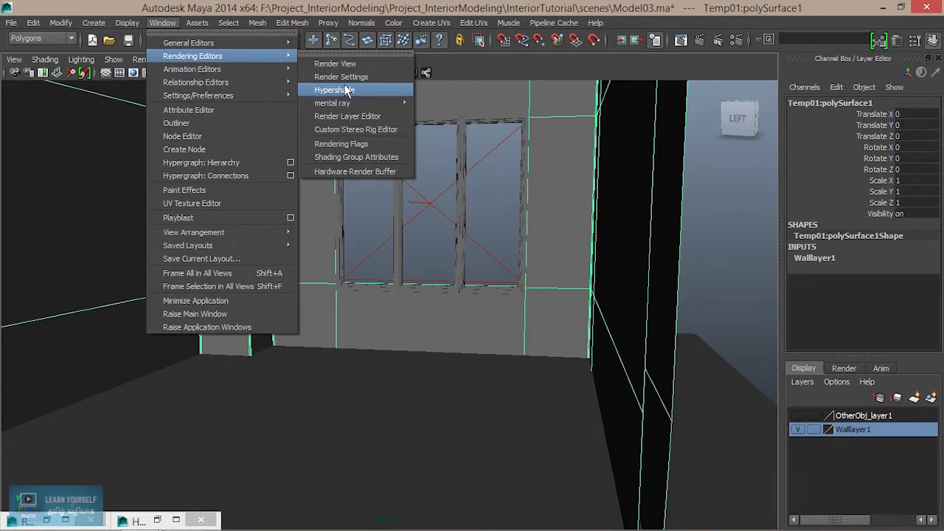
Open Hypershade and create a new Lambert surface material, lambert2.
click(334, 72)
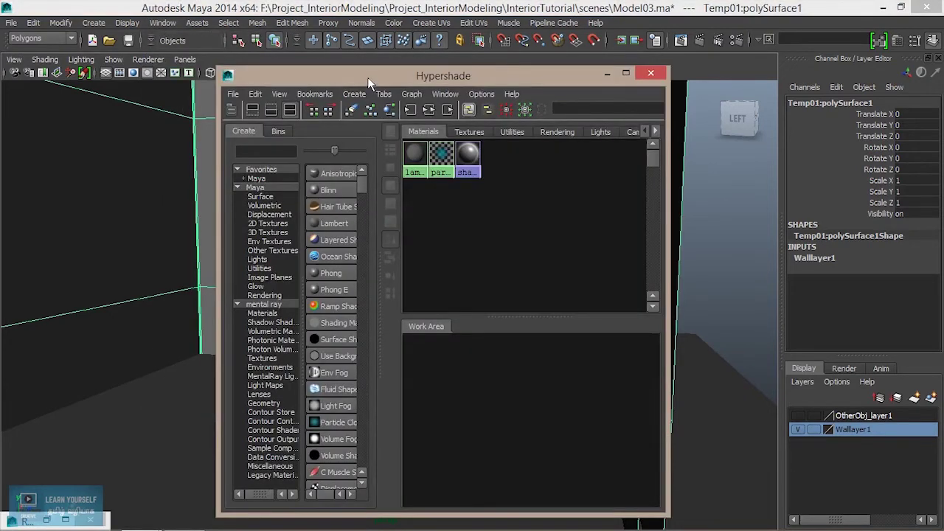
drag(362, 70, 428, 48)
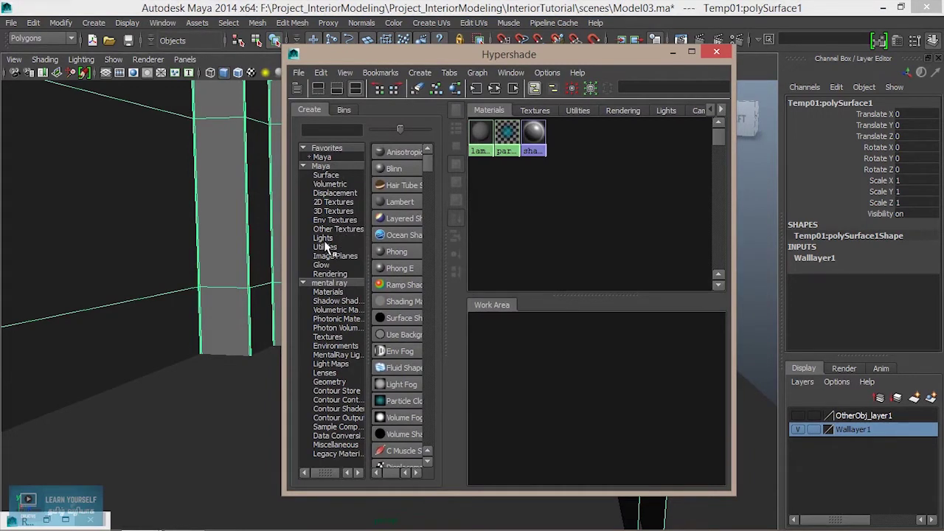
click(326, 175)
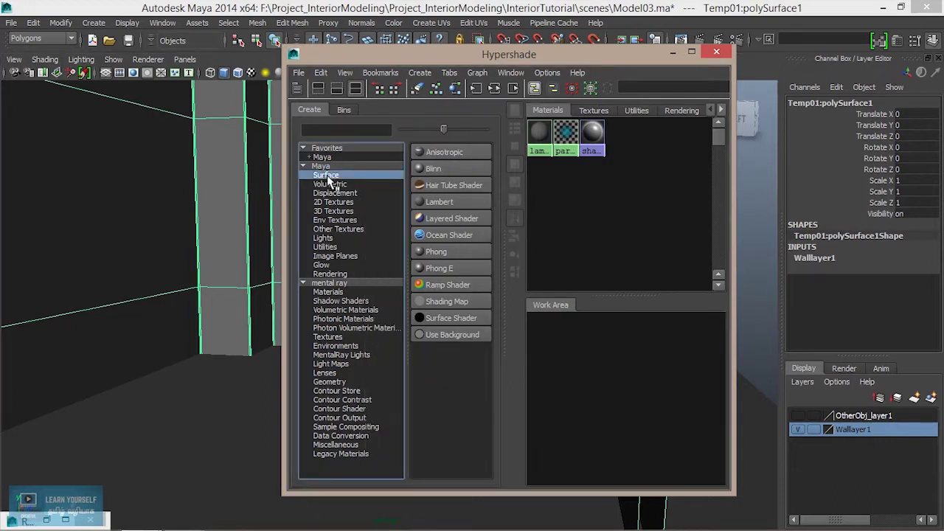
click(440, 202)
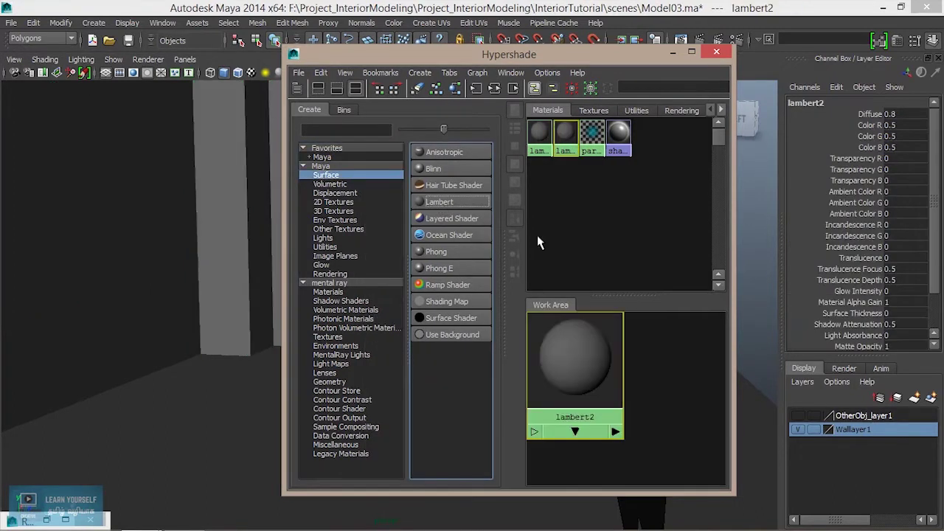
Assign lambert2 to the selected room wall shell and minimize Hypershade.
drag(592, 347, 631, 348)
mouse_move(618, 376)
middle_down()
mouse_move(452, 402)
mouse_move(165, 254)
middle_up()
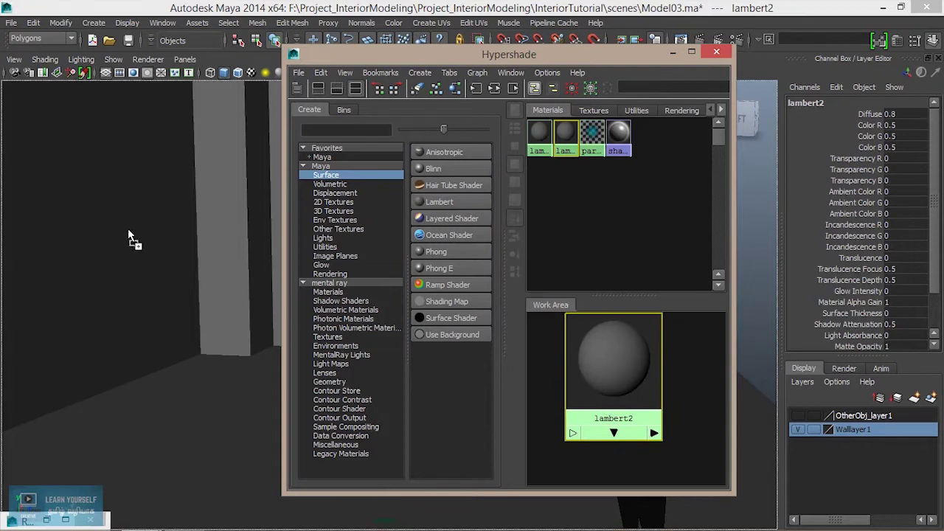
middle_drag(128, 231, 129, 231)
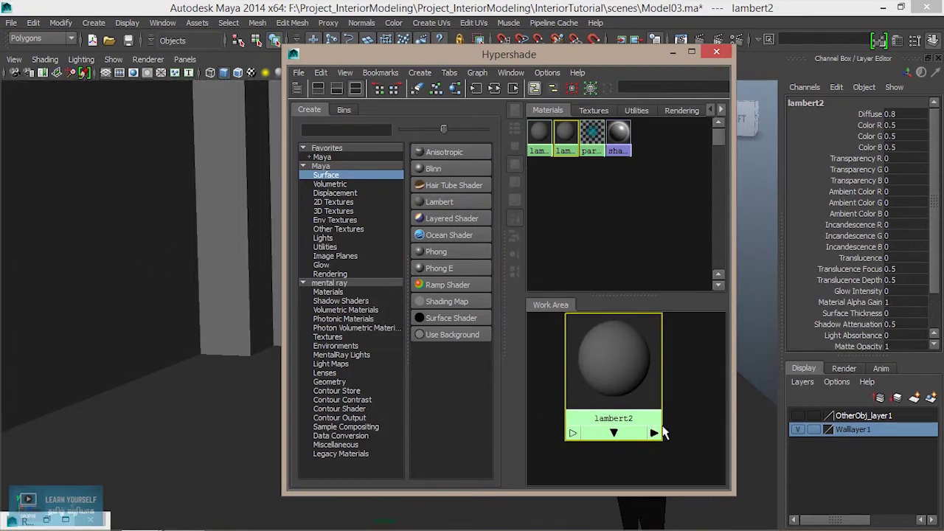
click(78, 227)
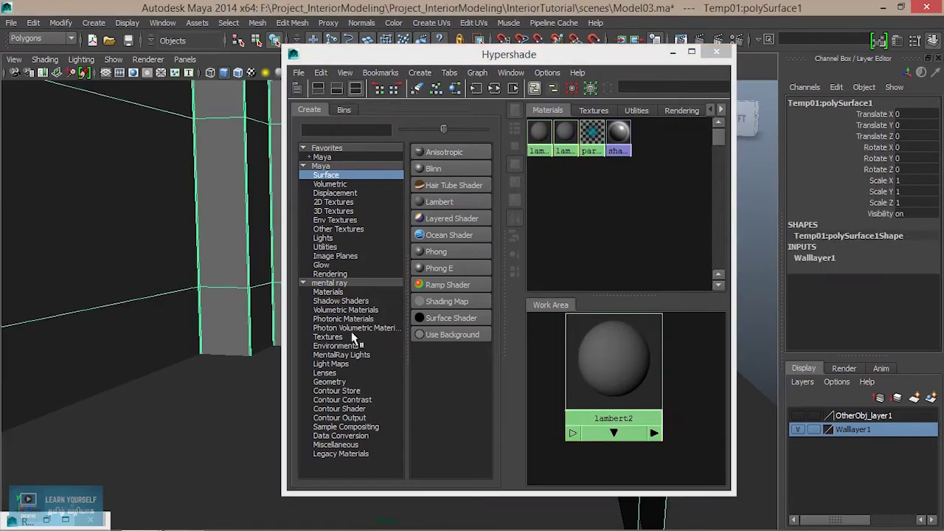
right_click(625, 354)
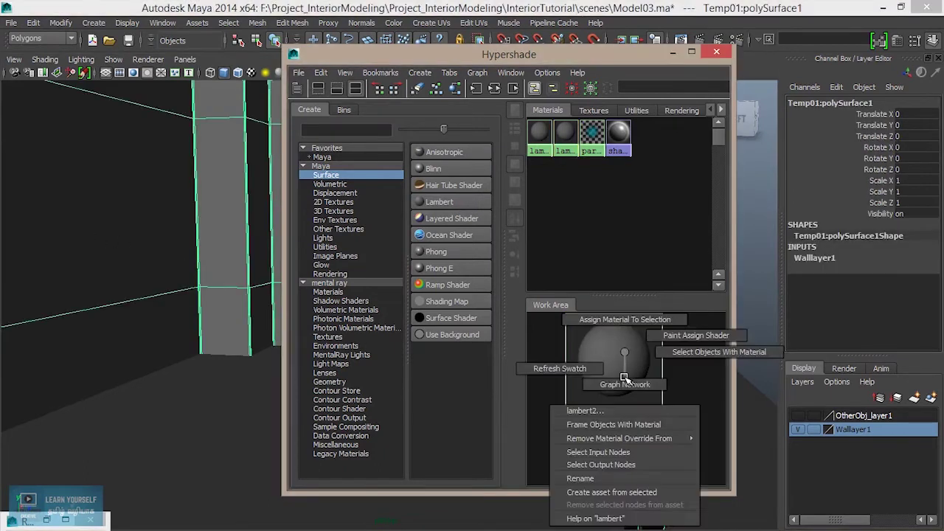
click(620, 319)
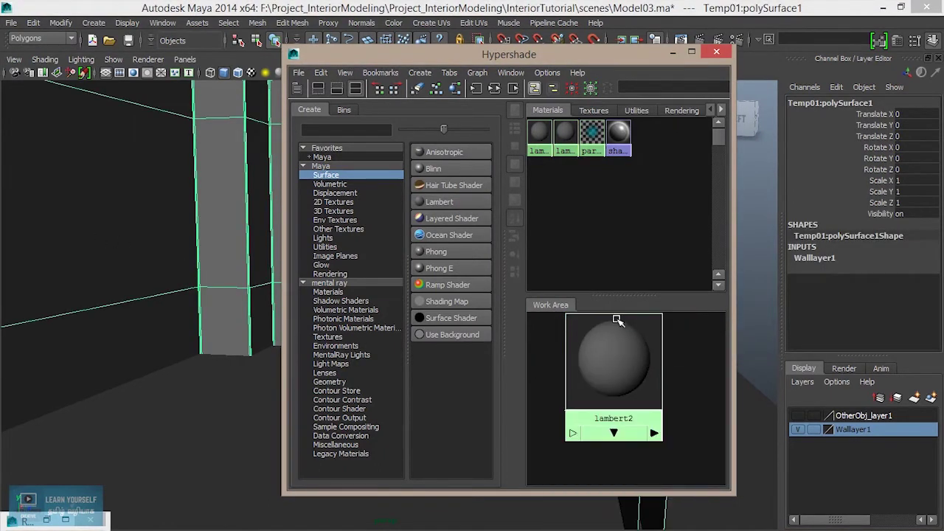
click(673, 52)
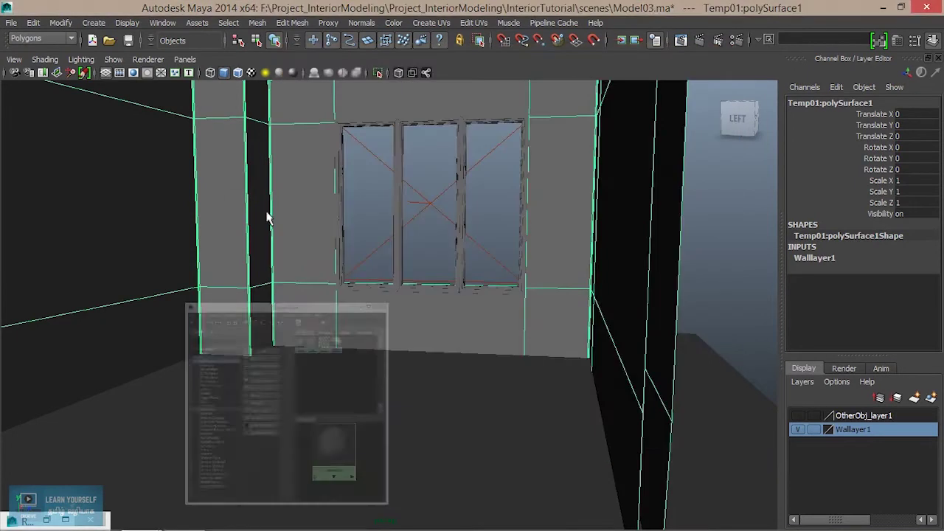
alt+drag(236, 249, 238, 281)
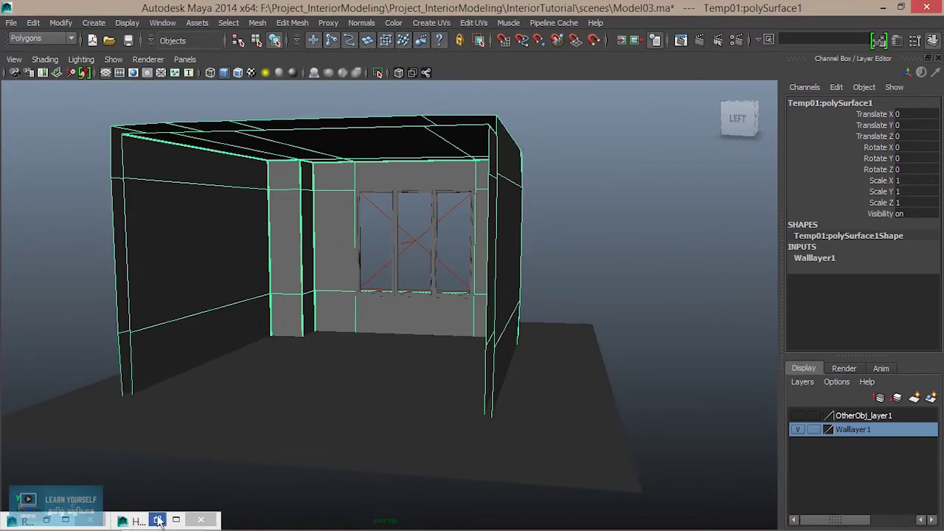
Give lambert2 a light peach colour (H 34.9, S 0.41, V 1.0) in its colour picker.
click(157, 520)
drag(514, 50, 342, 33)
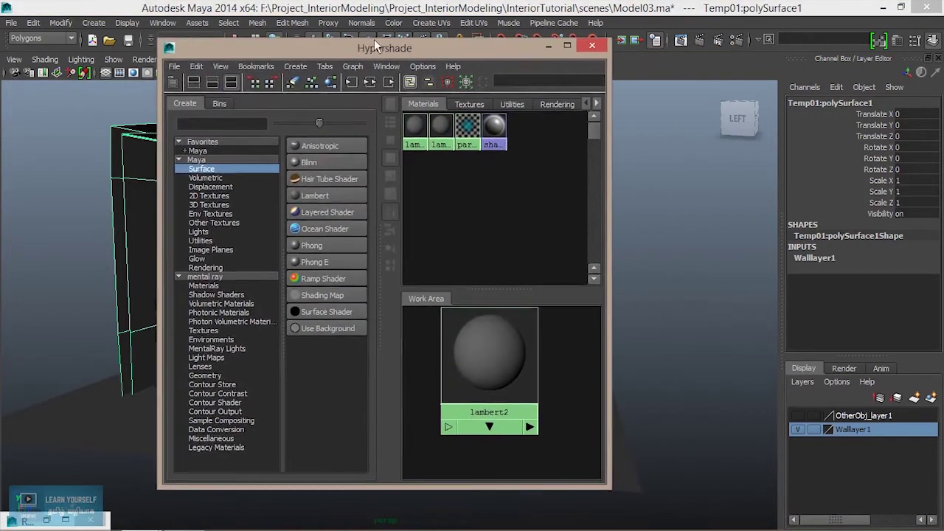
click(447, 340)
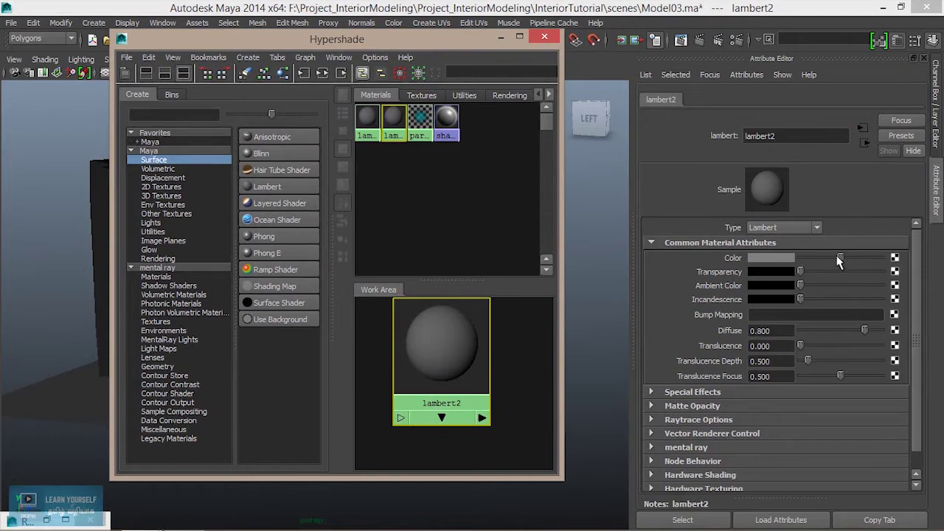
drag(840, 259, 854, 259)
click(780, 258)
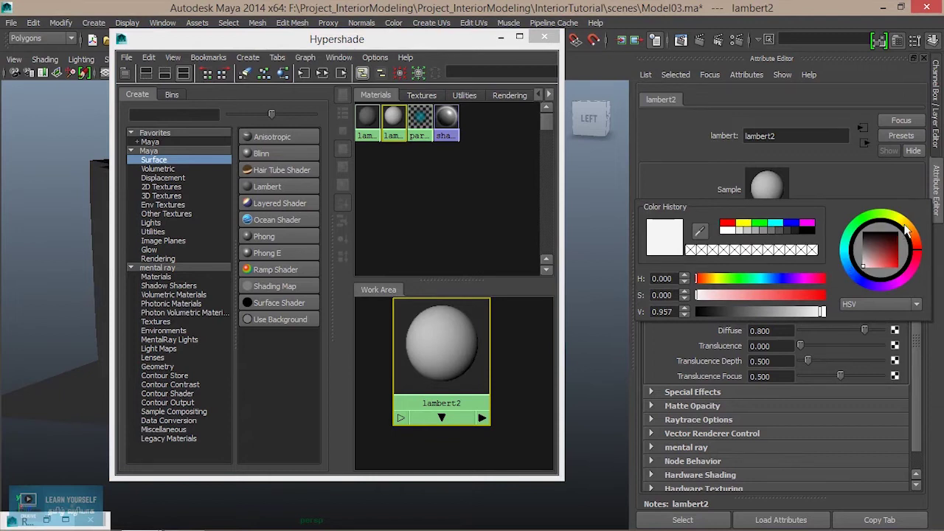
drag(907, 228, 913, 234)
mouse_move(876, 258)
mouse_down()
mouse_move(887, 259)
mouse_move(884, 269)
mouse_up()
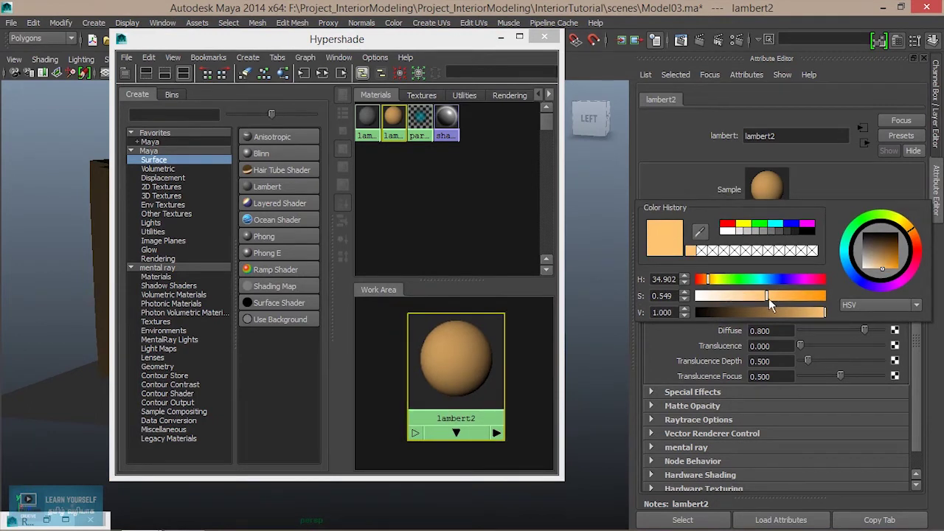
drag(769, 298, 750, 299)
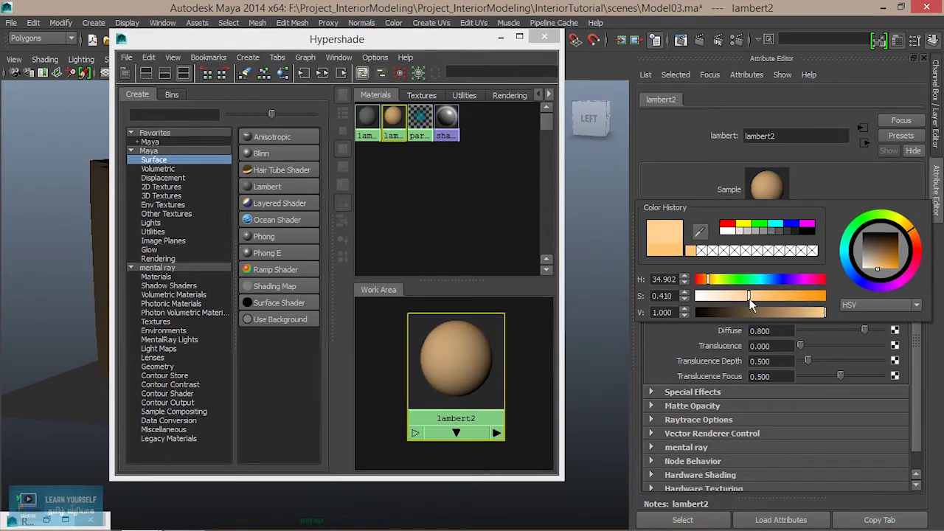
click(501, 36)
mouse_move(367, 259)
alt+mouse_down()
mouse_move(430, 249)
mouse_move(421, 248)
alt+mouse_up()
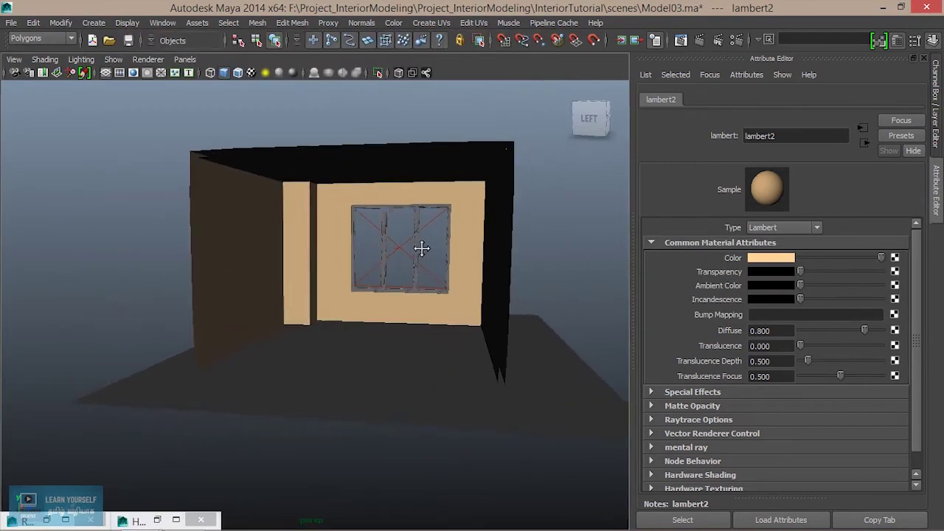
Re-render the room at actual size with the peach walls, zoom in, then minimize the render.
click(680, 39)
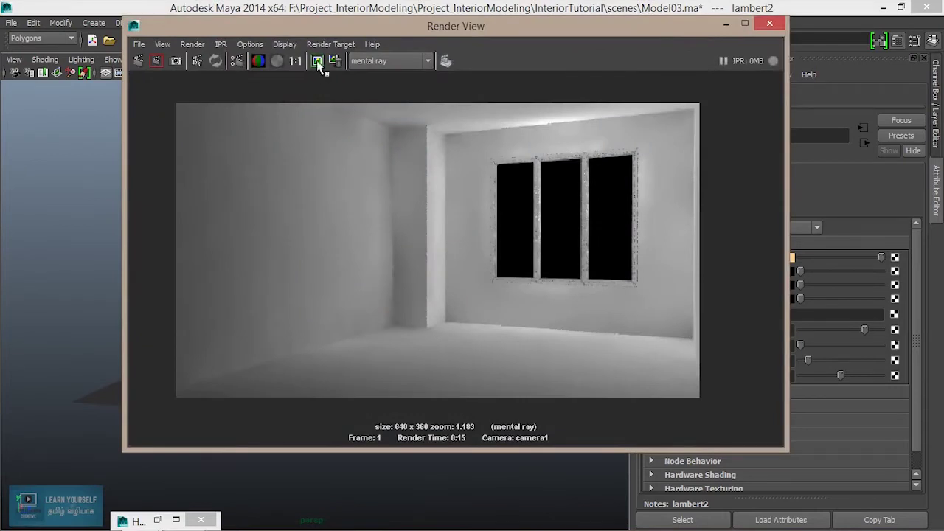
click(316, 60)
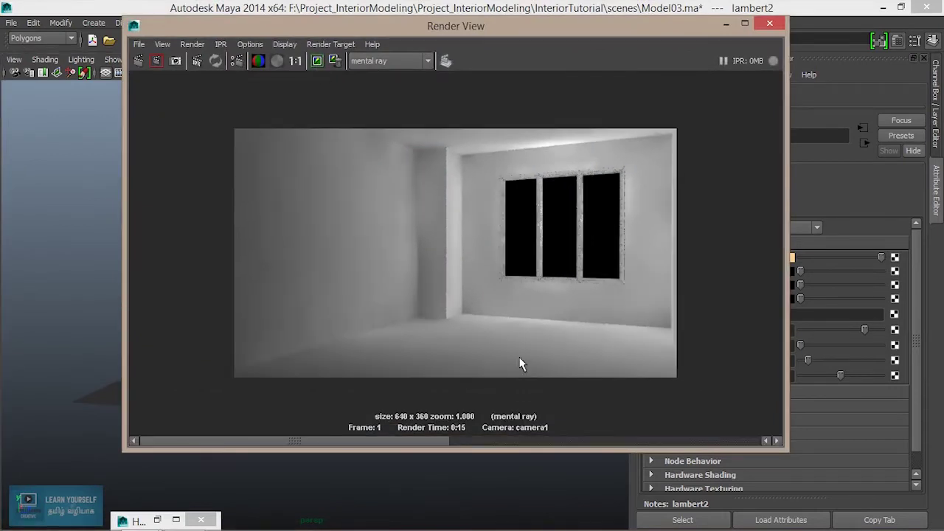
click(138, 62)
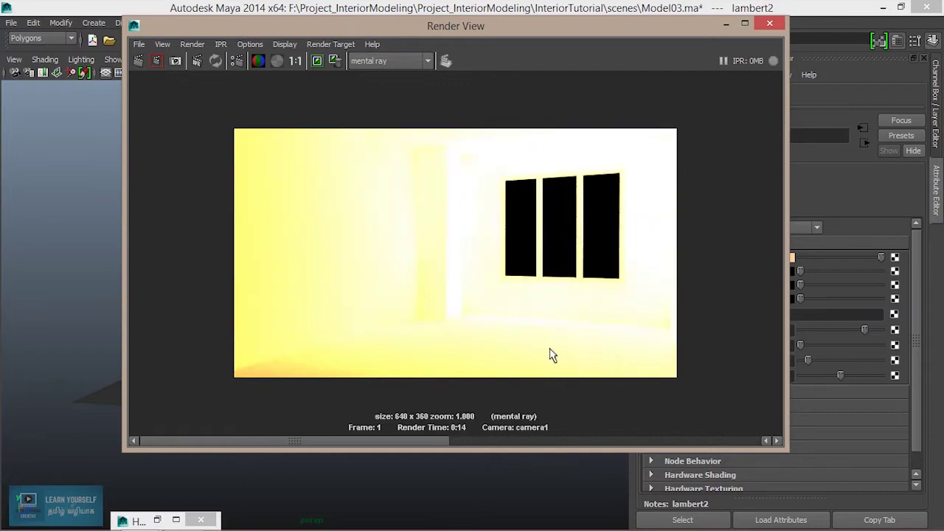
scroll(462, 341, up, 2)
scroll(462, 341, up, 1)
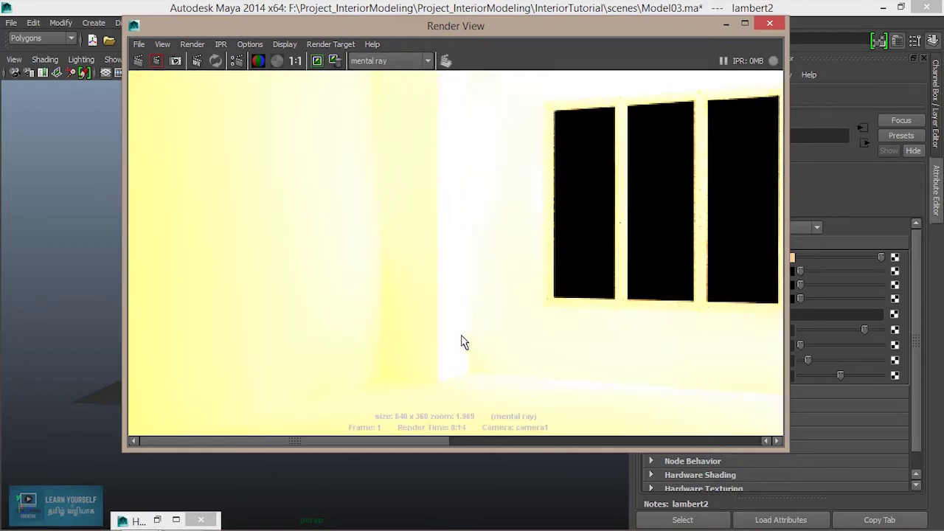
scroll(463, 342, down, 1)
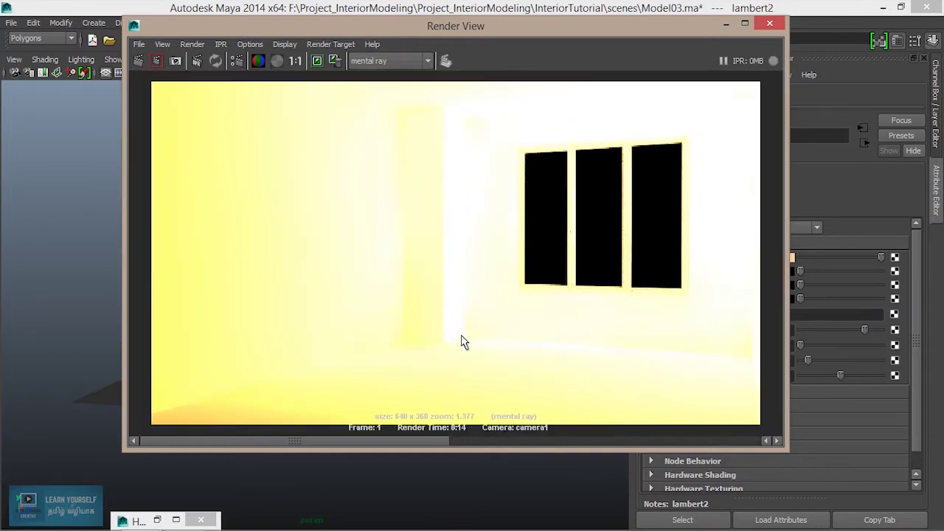
click(726, 28)
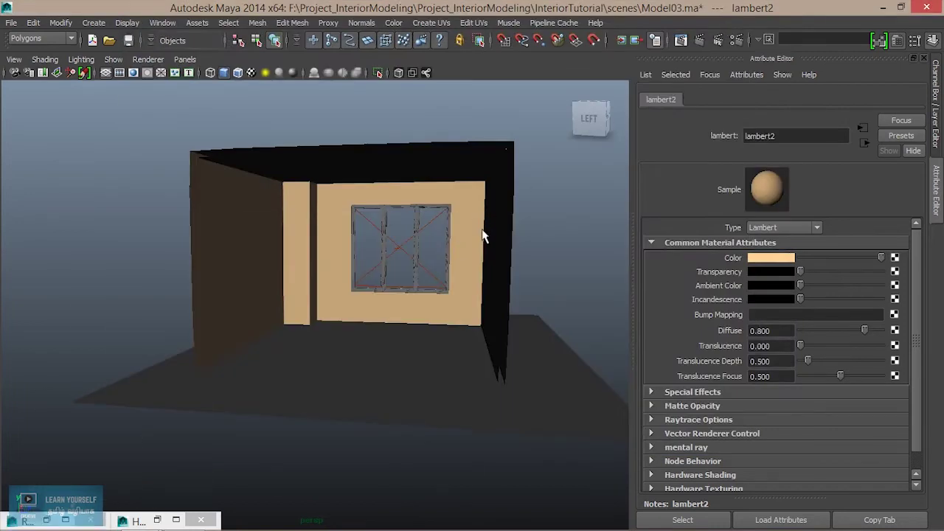
Select areaLight1 and expand its mental ray Caustic and Global Illumination settings.
click(428, 223)
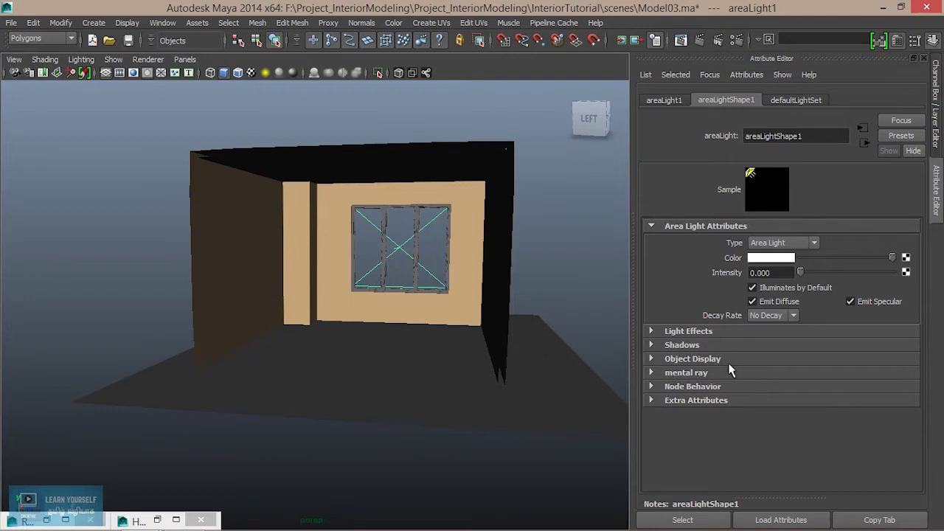
click(692, 373)
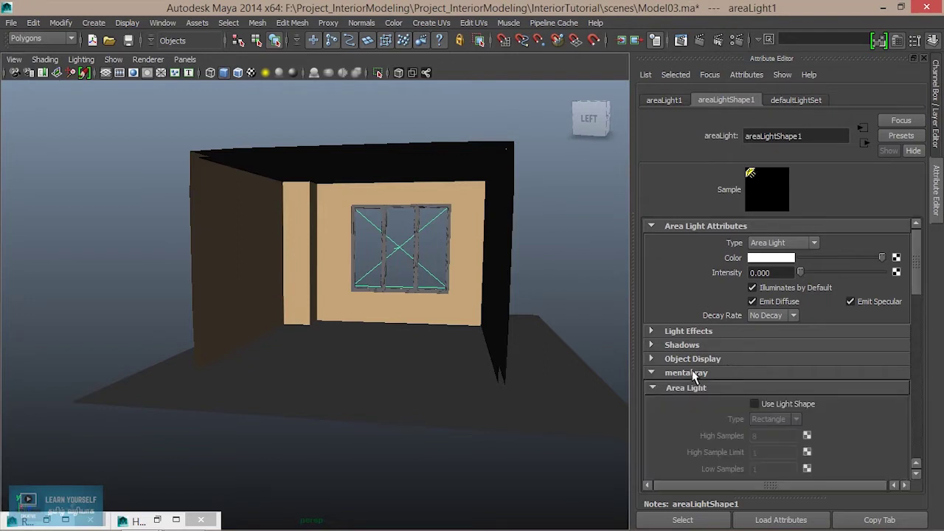
scroll(741, 389, down, 3)
scroll(741, 388, down, 2)
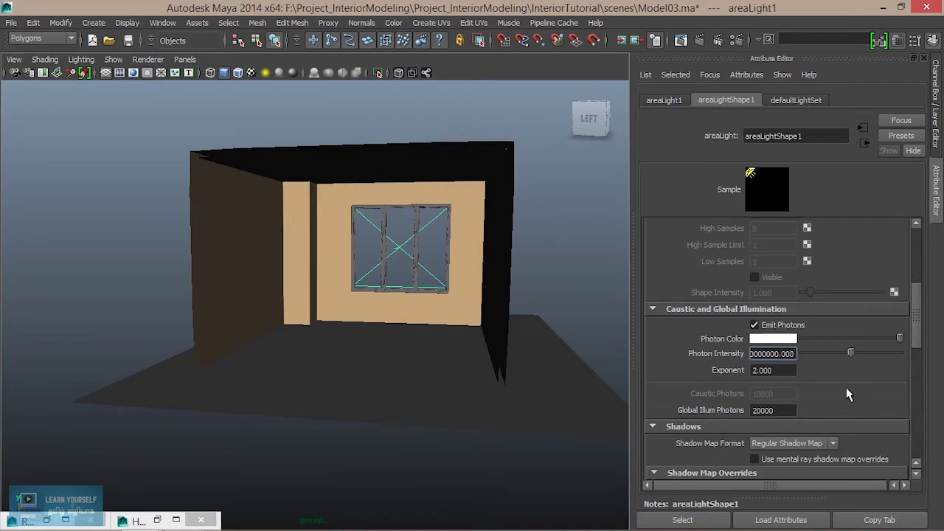
Set the light's Photon Intensity to 50000000 and start a mental ray render.
text(8)
key(Return)
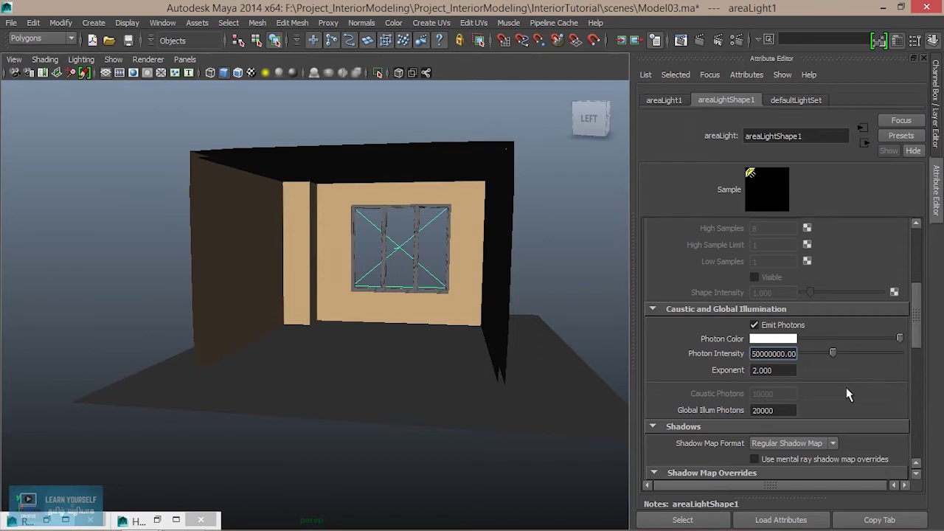
key(ctrl+z)
key(Return)
click(699, 41)
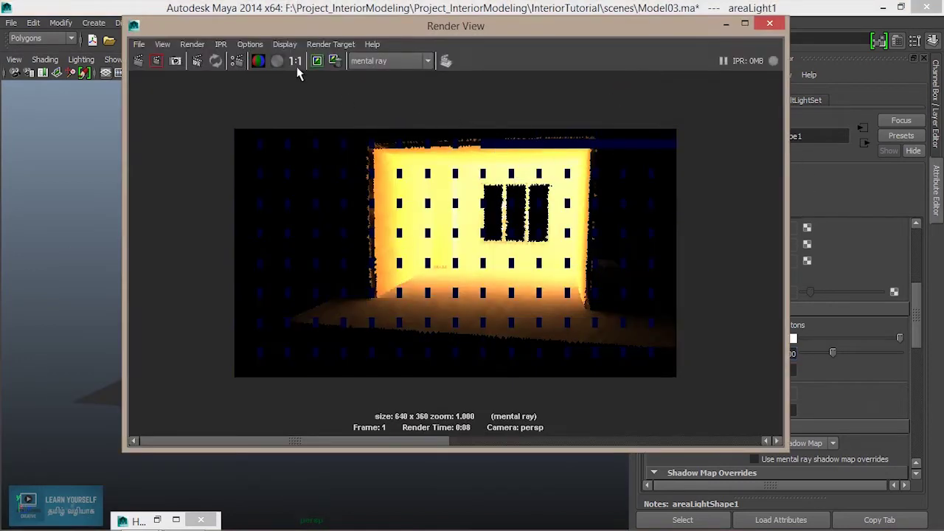
Render the room from camera1 with the photon-emitting area light.
click(171, 44)
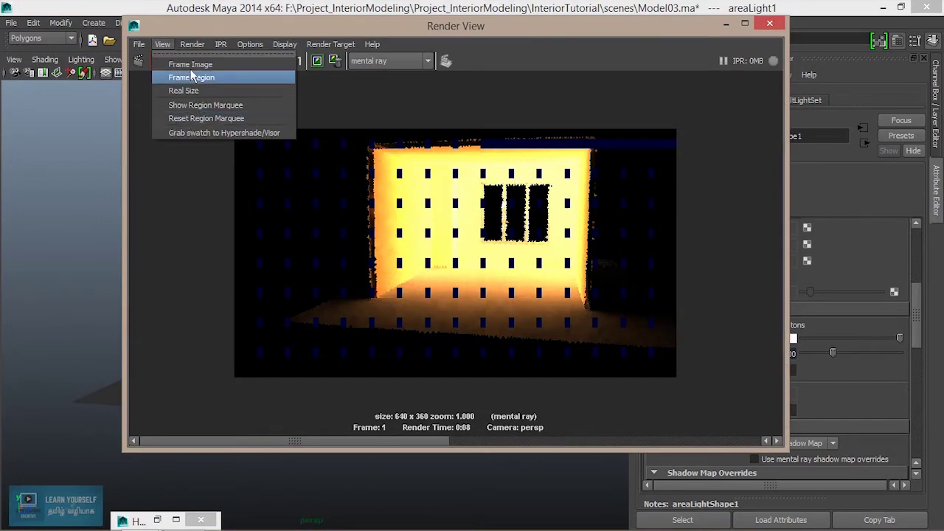
mouse_move(207, 119)
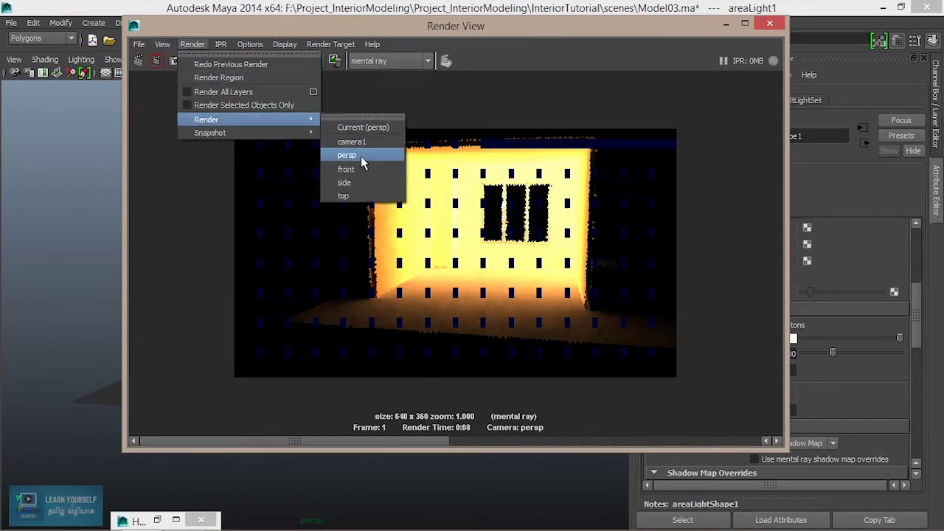
click(359, 146)
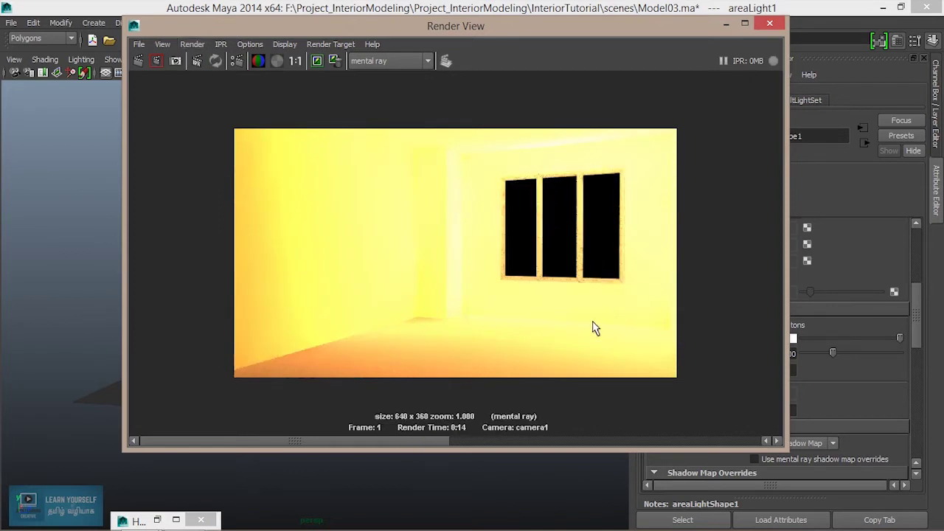
click(192, 43)
click(359, 146)
Keep the yellow render for comparison and minimize the Render View.
click(321, 63)
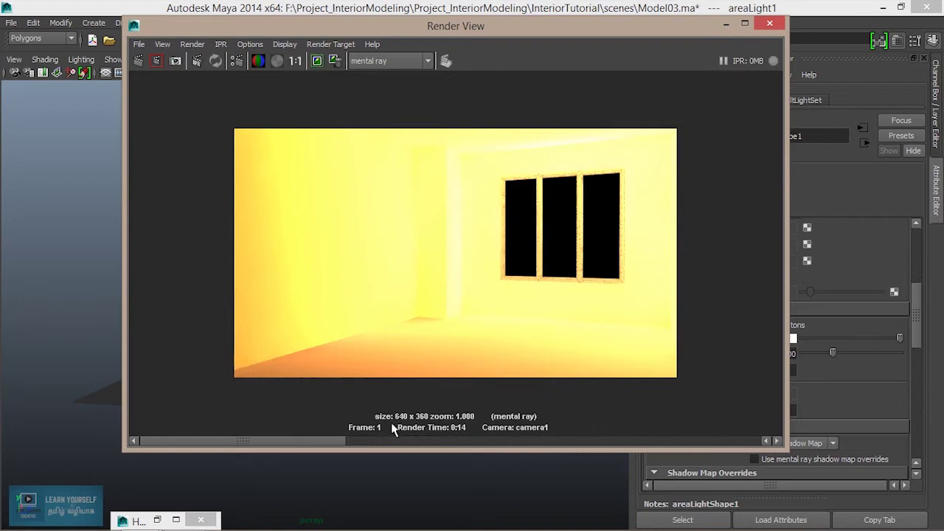
click(452, 441)
drag(452, 441, 382, 447)
click(726, 25)
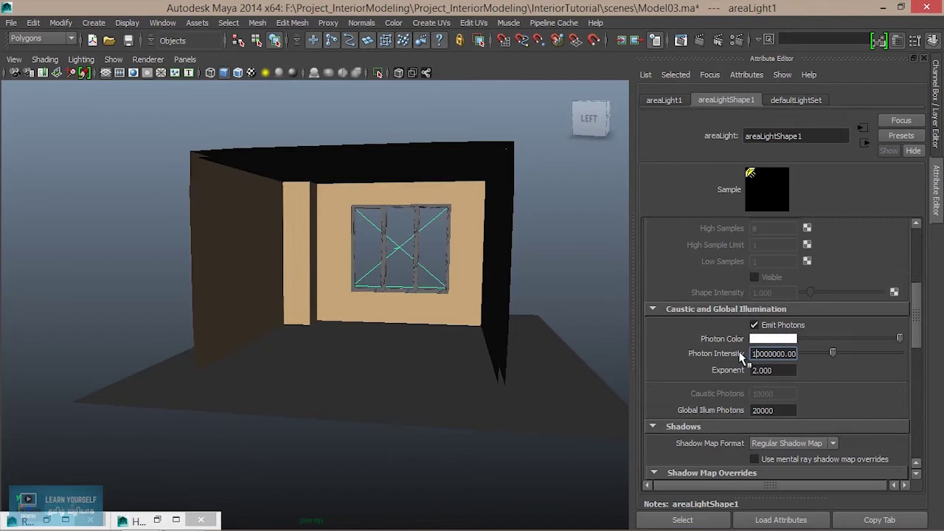
Commit Photon Intensity 10000000 and re-render the room from camera1 in the Render View.
key(Return)
click(621, 40)
click(162, 44)
mouse_move(207, 120)
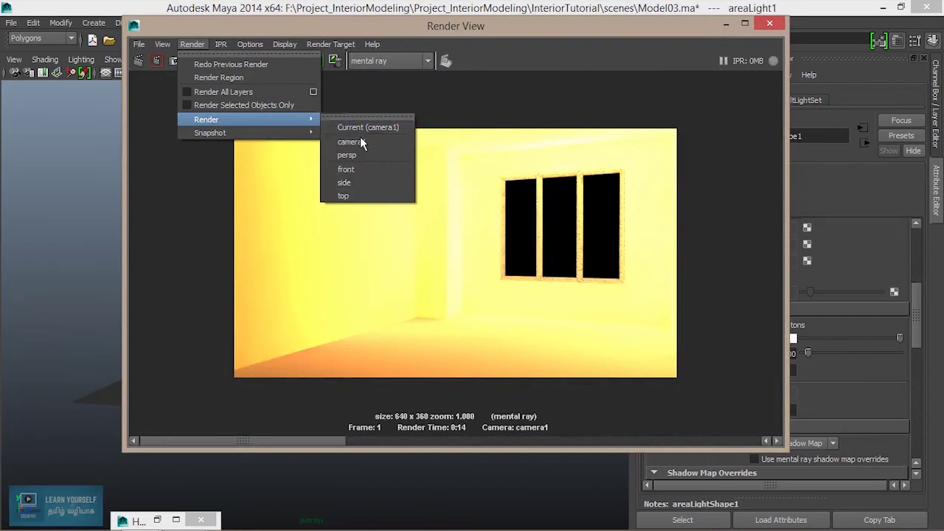
click(360, 128)
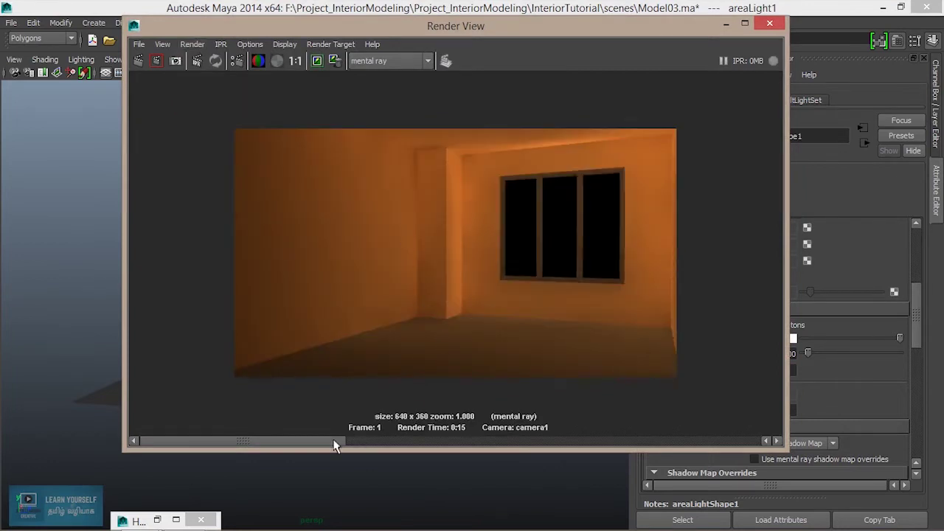
Flip between the kept bright yellow render and the new orange one, zooming in and out.
click(361, 447)
click(359, 442)
scroll(448, 340, up, 1)
scroll(449, 340, up, 1)
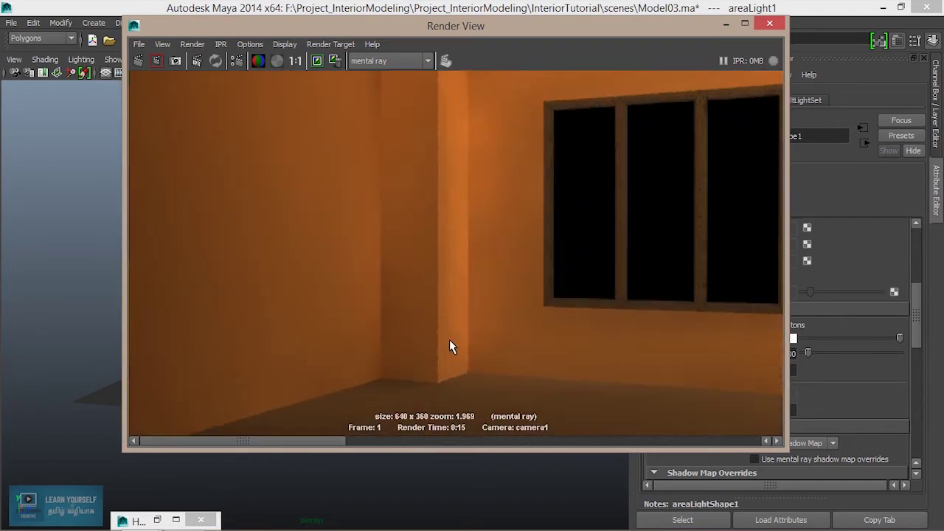
scroll(450, 346, down, 1)
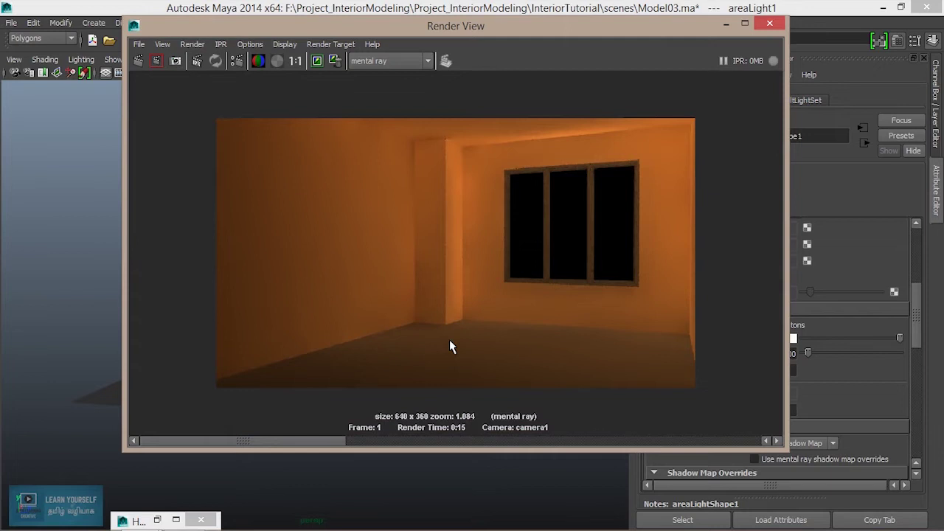
key(XF86MonBrightnessUp)
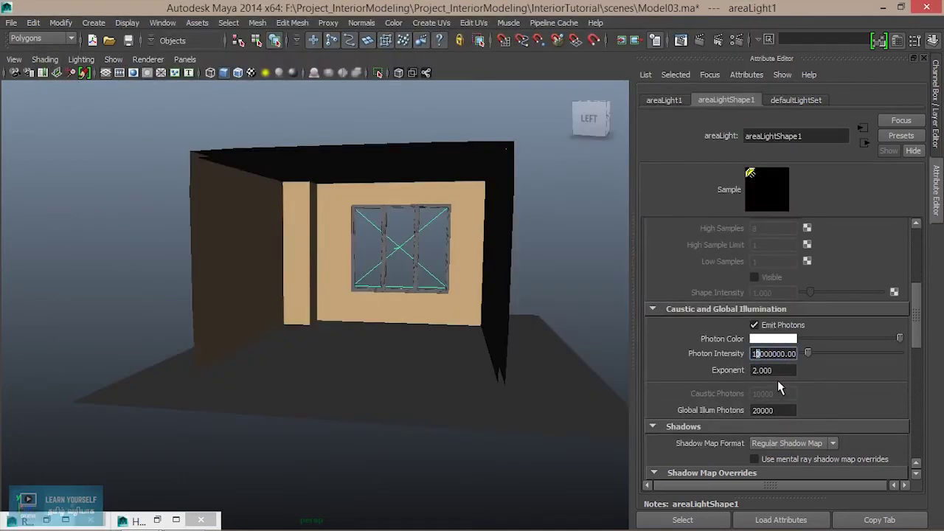
Enter Photon Intensity 15000000, keep the previous image, re-render, and compare the brighter orange result.
text(5)
text(0)
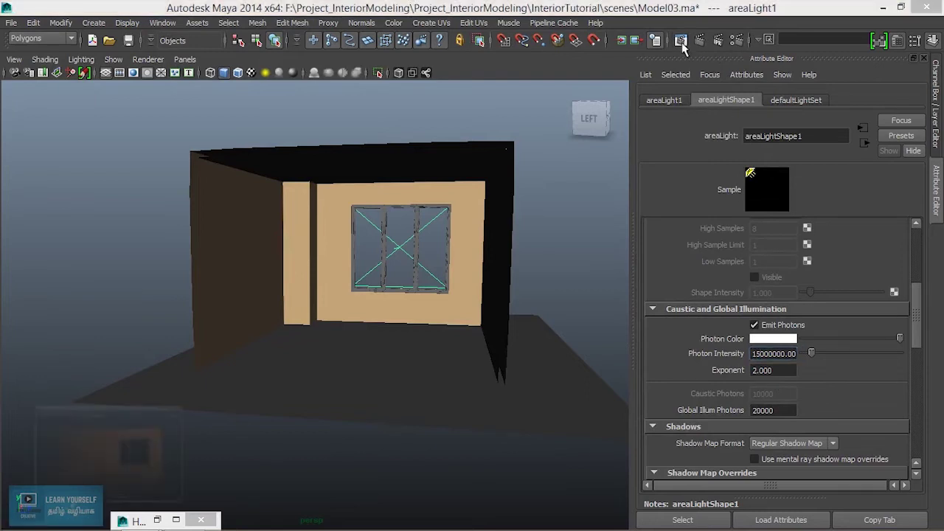
text(5)
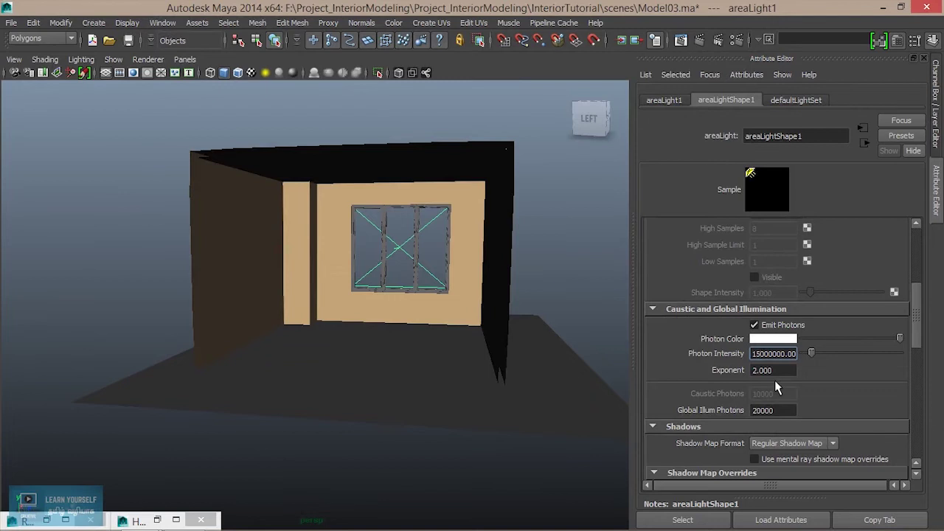
click(680, 40)
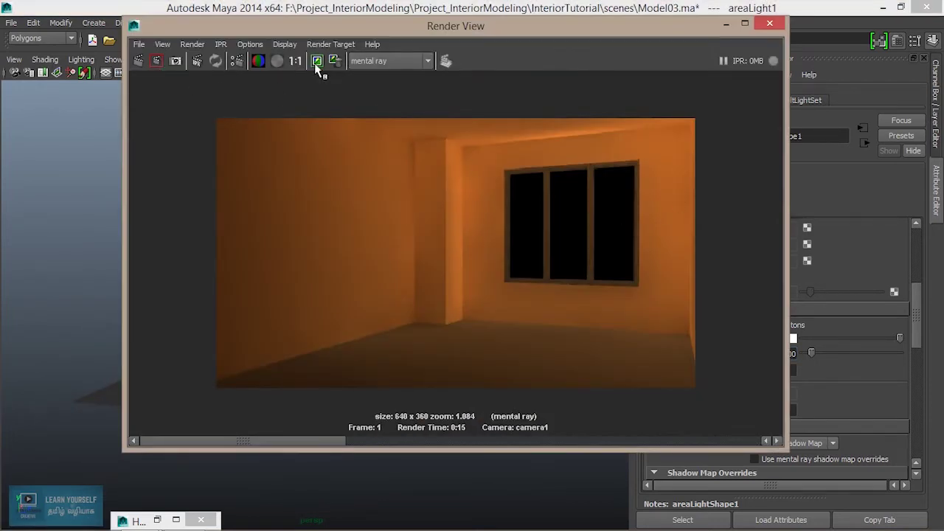
click(318, 61)
click(139, 63)
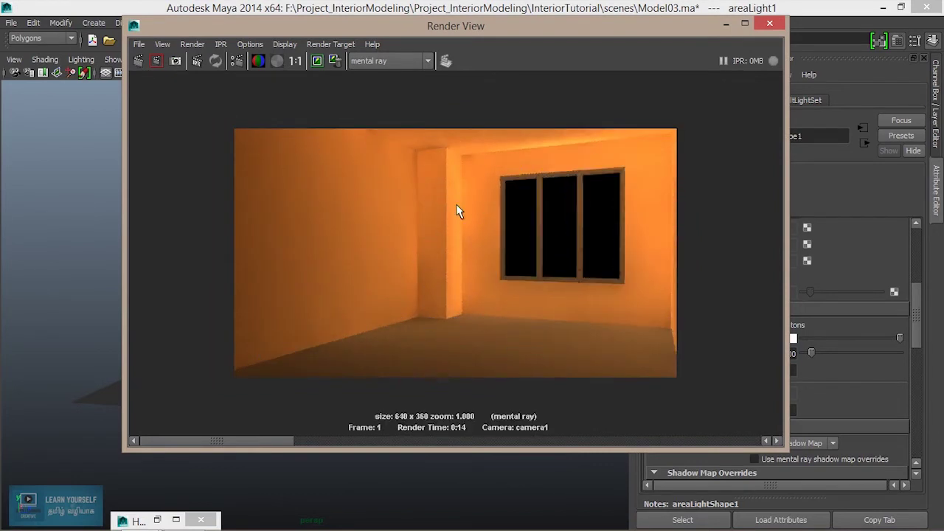
mouse_move(315, 440)
mouse_down()
mouse_move(391, 436)
mouse_move(322, 436)
mouse_move(313, 423)
mouse_move(332, 423)
mouse_move(337, 406)
mouse_up()
click(728, 24)
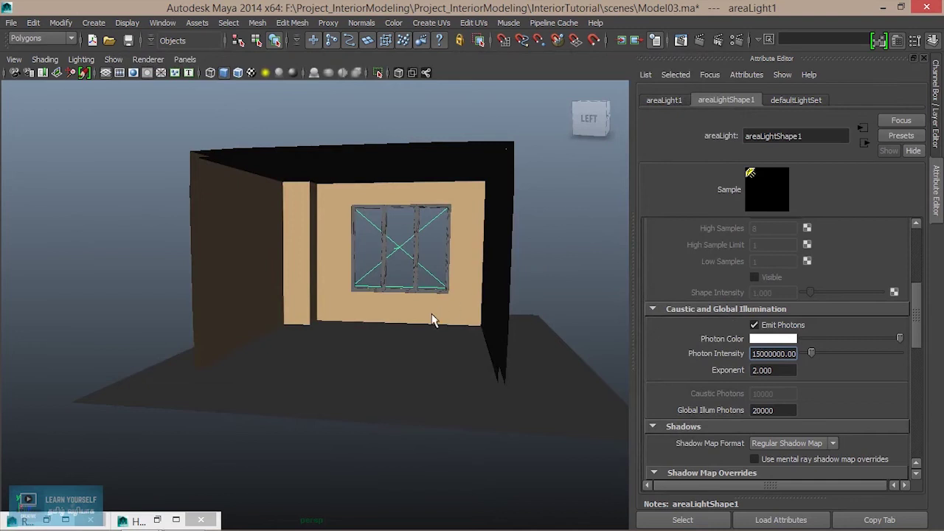
Frame the window wall, then set areaLightShape1's Photon Intensity to 17000000.
mouse_move(350, 307)
alt+mouse_down()
mouse_move(360, 308)
mouse_move(331, 298)
alt+mouse_up()
alt+right_drag(331, 298, 426, 324)
mouse_move(375, 282)
alt+middle_down()
mouse_move(336, 348)
mouse_move(382, 350)
alt+middle_up()
alt+drag(381, 349, 423, 352)
click(760, 353)
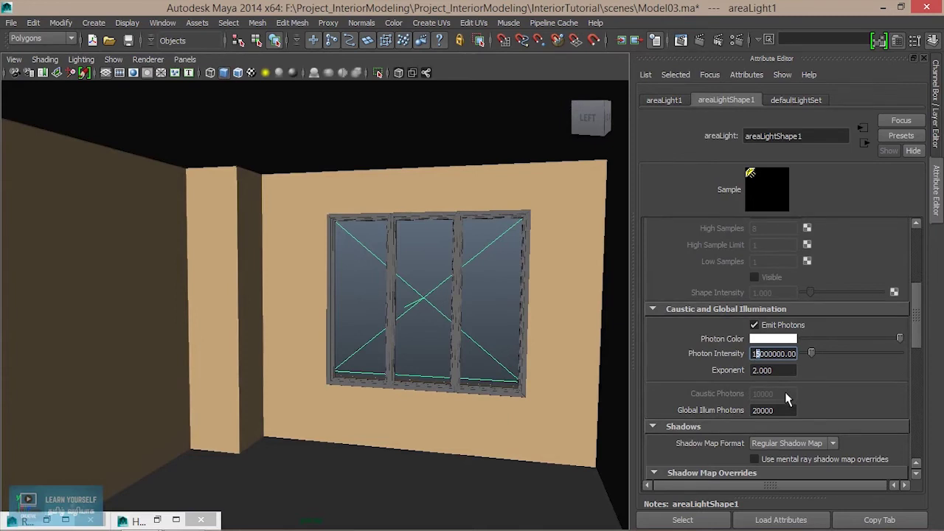
text(7)
key(Return)
click(679, 40)
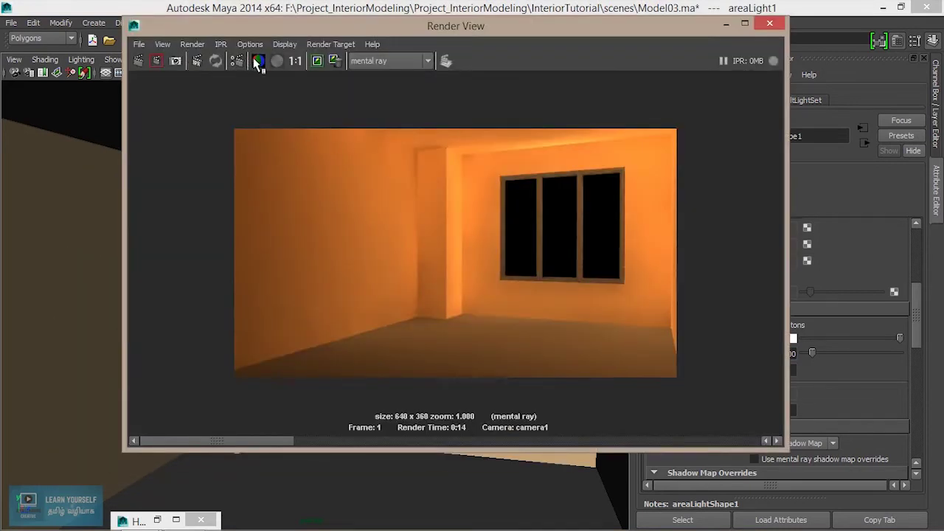
Keep the previous render, redo it at 17000000 photon intensity, and scroll the image history to compare.
click(316, 61)
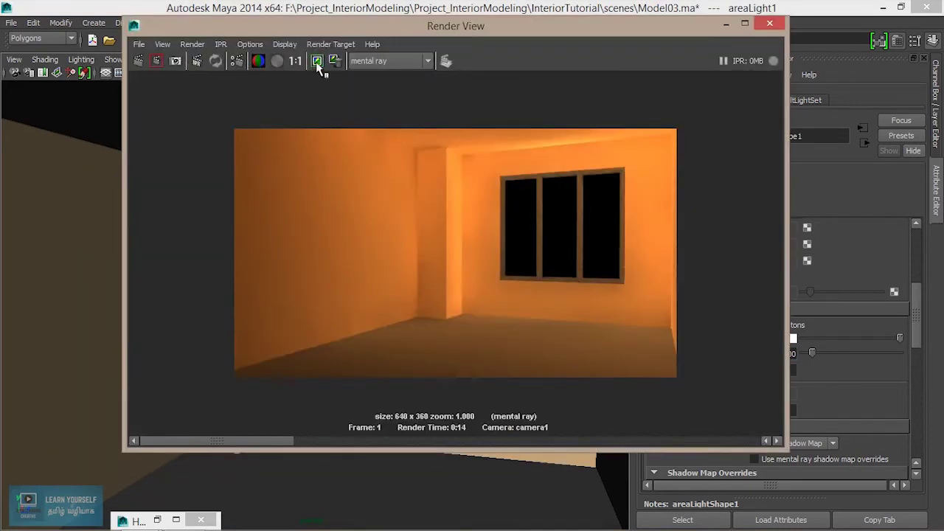
click(138, 61)
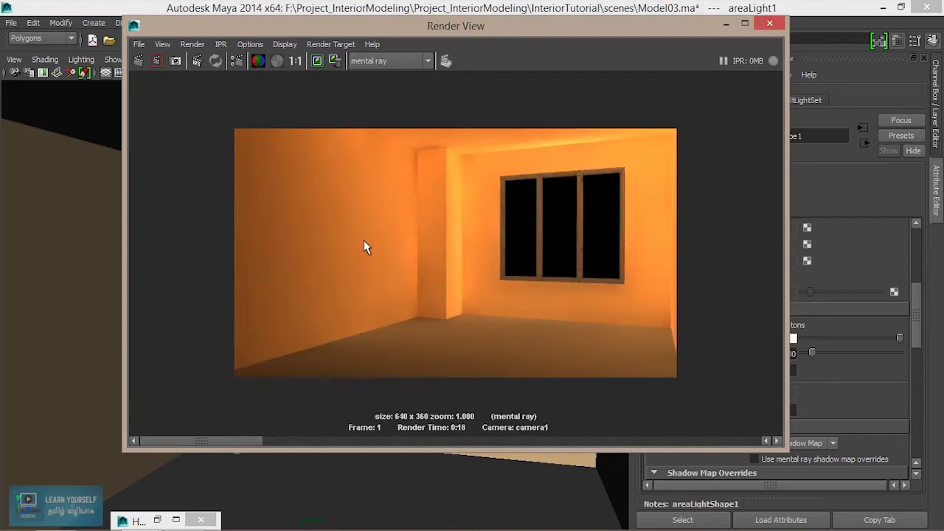
mouse_move(225, 441)
mouse_down()
mouse_move(312, 440)
mouse_move(171, 441)
mouse_up()
Put away the render and select the wall mesh Temp01:polySurface1.
click(727, 23)
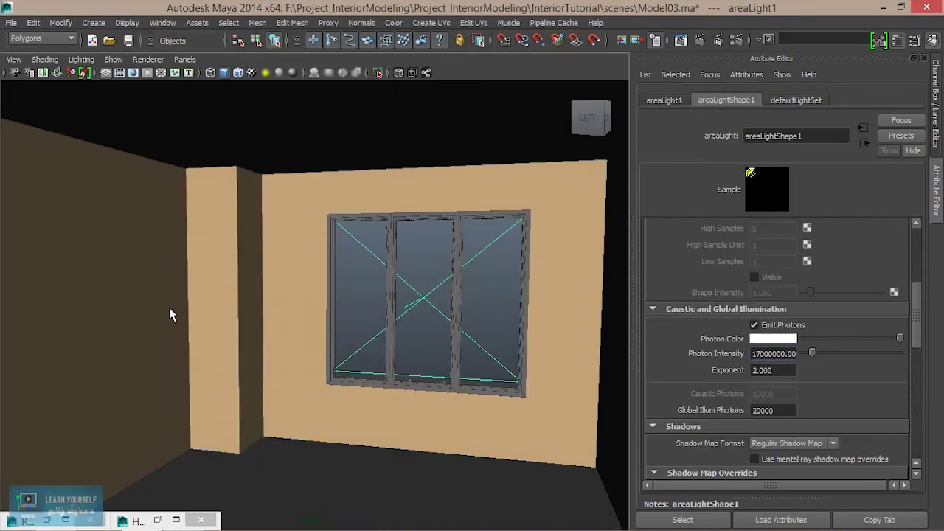
click(201, 329)
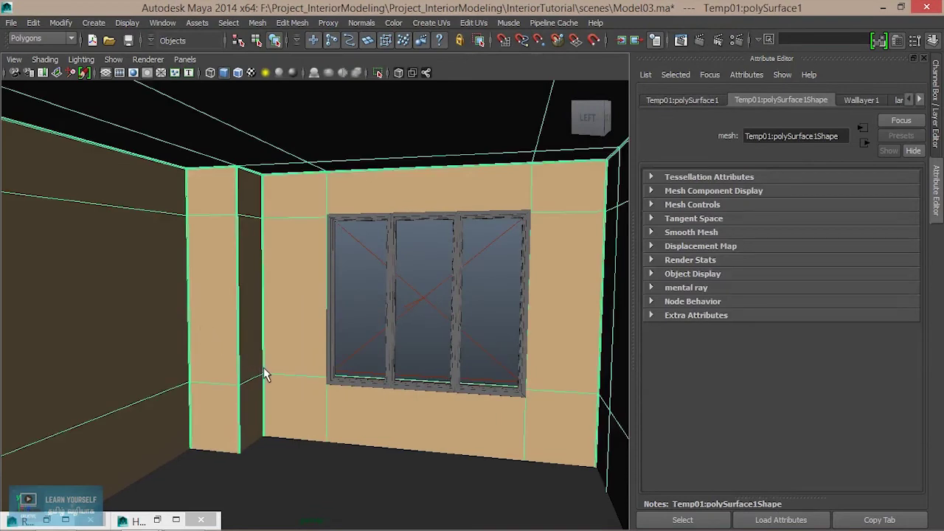
mouse_move(270, 372)
alt+middle_down()
mouse_move(323, 339)
mouse_move(281, 383)
alt+middle_up()
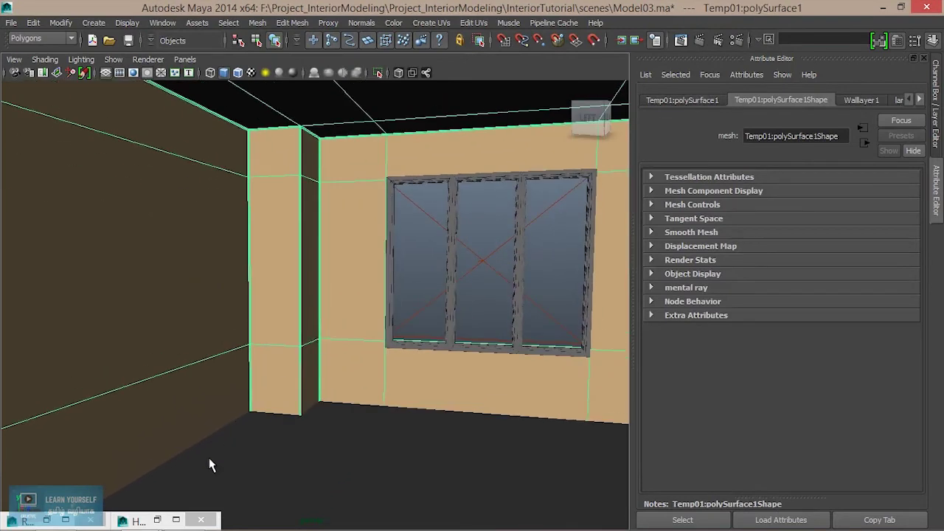
In Hypershade, graph the peach lambert2 material with its lambert2SG shading group.
click(161, 519)
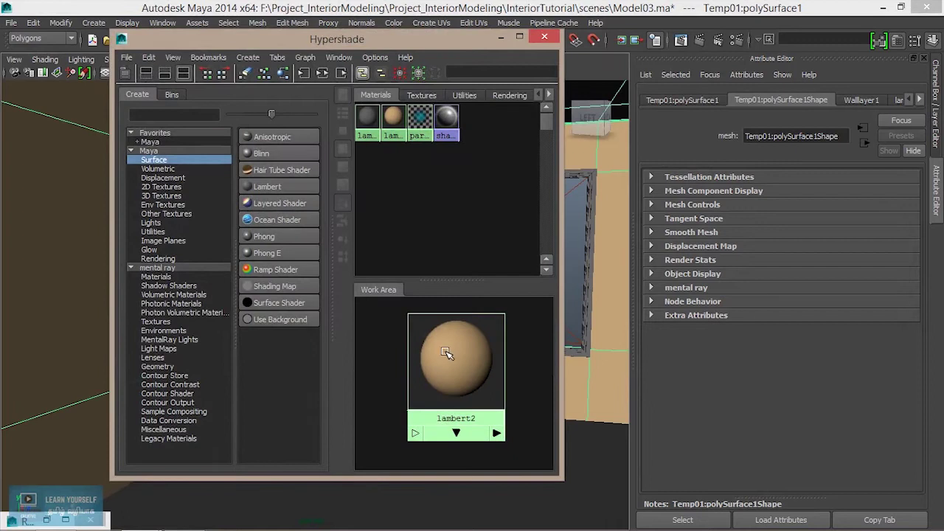
click(321, 74)
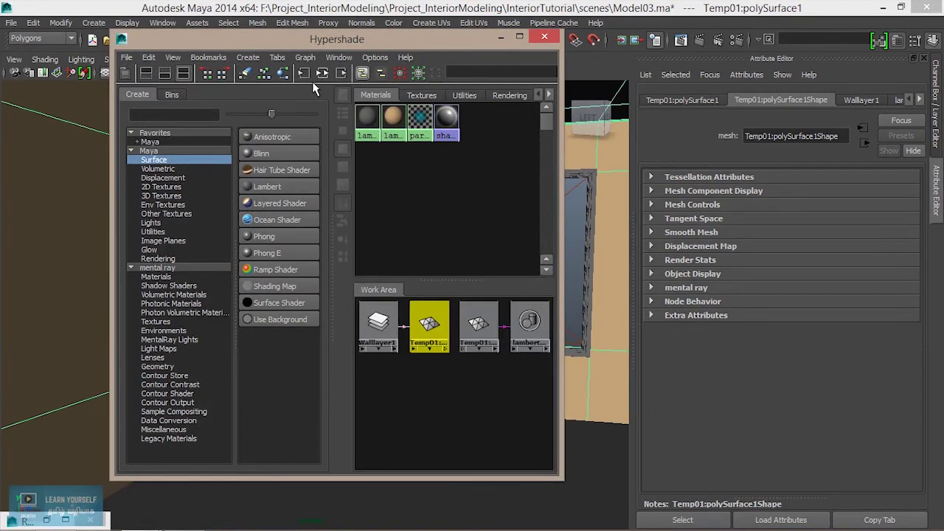
click(126, 74)
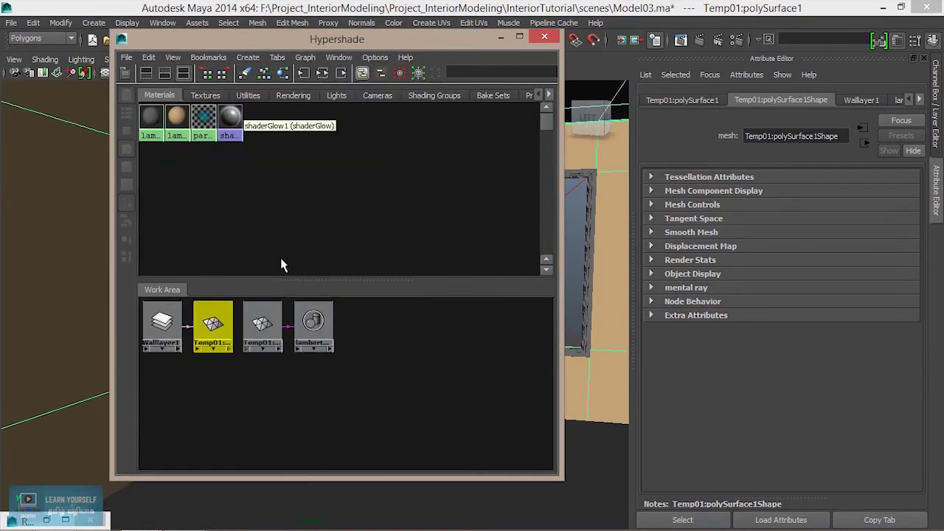
click(177, 116)
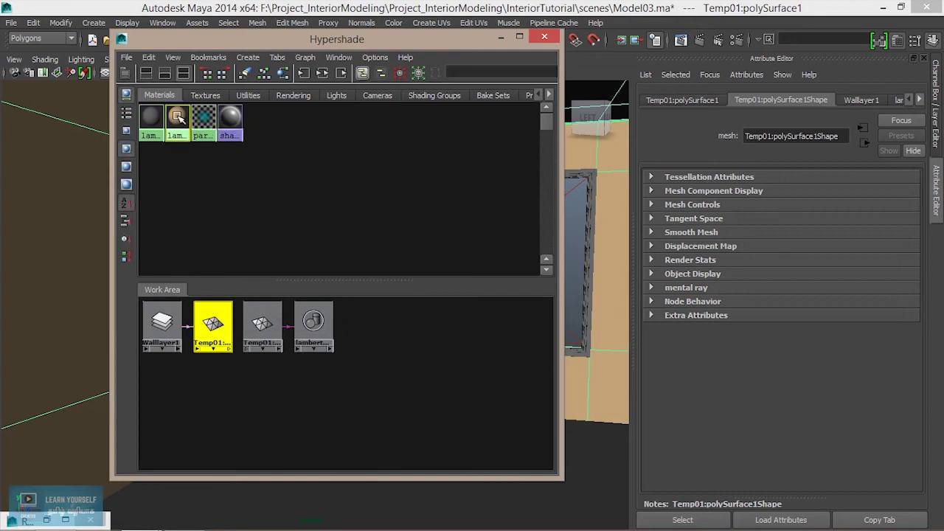
click(325, 78)
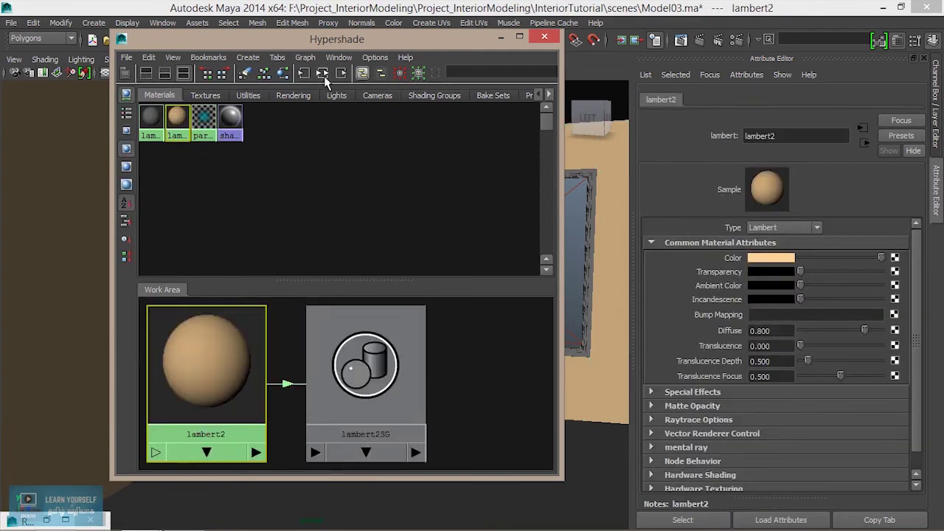
In lambert2's Photon Attributes, turn off Derive From Maya, take settings from Maya, and disable Refractions.
click(686, 447)
scroll(727, 402, down, 5)
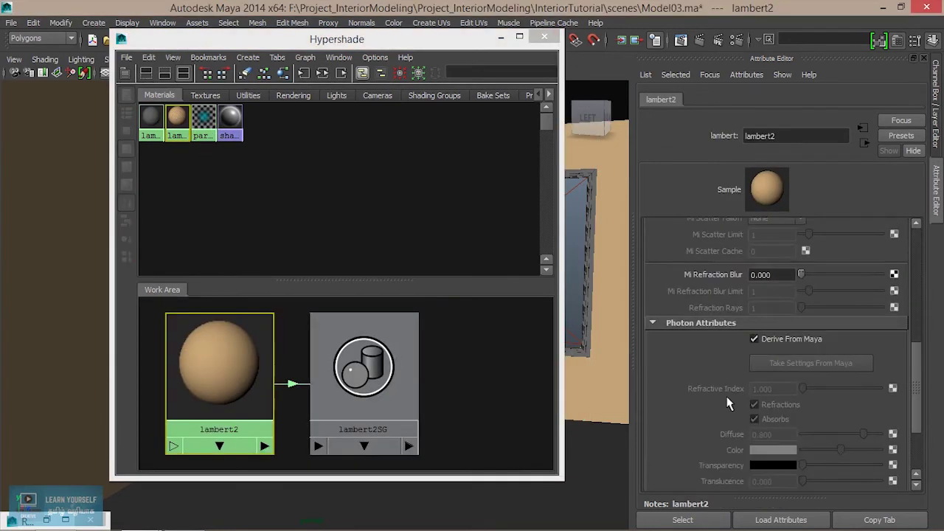
scroll(726, 402, up, 1)
scroll(727, 402, up, 1)
scroll(727, 402, up, 2)
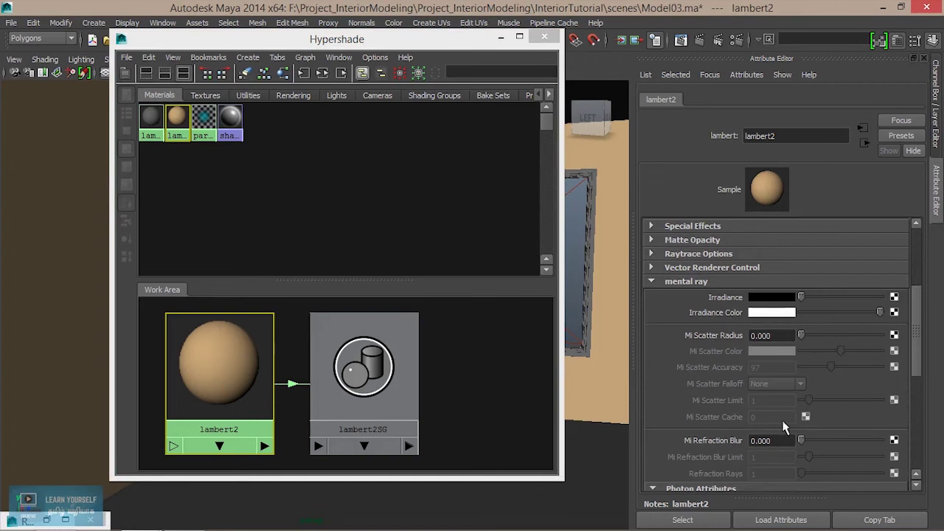
scroll(789, 419, down, 3)
scroll(789, 418, down, 1)
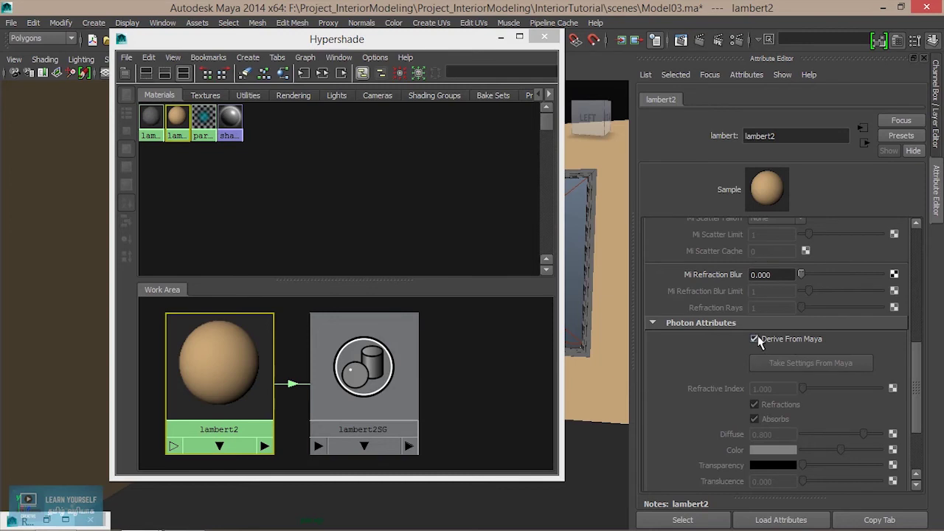
click(754, 340)
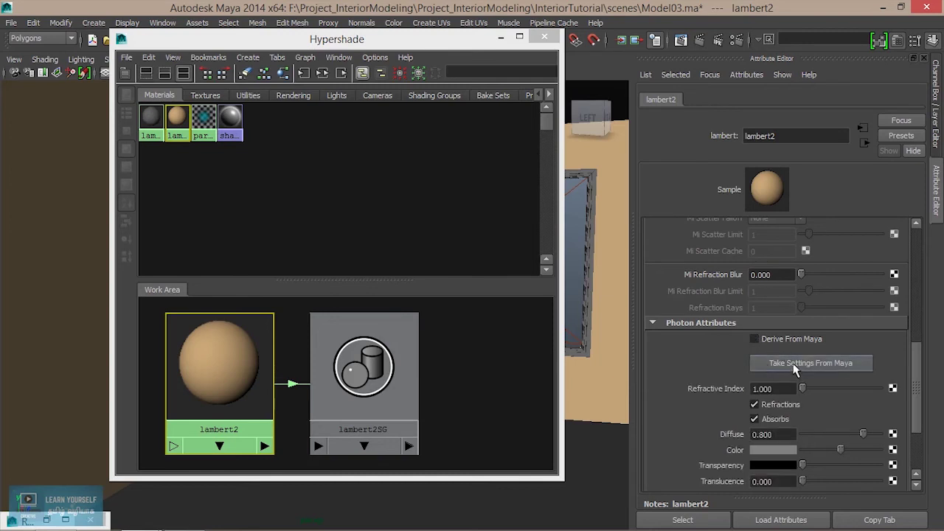
click(832, 366)
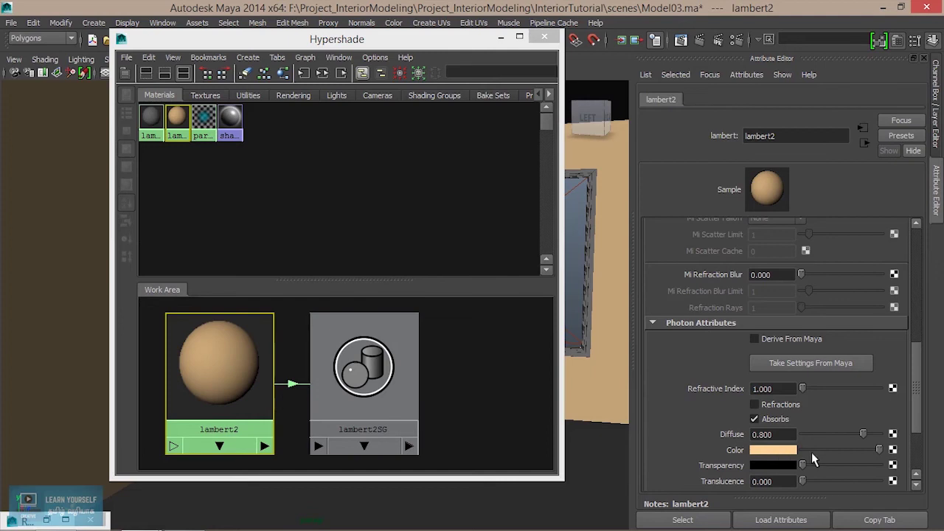
scroll(798, 430, down, 3)
click(676, 42)
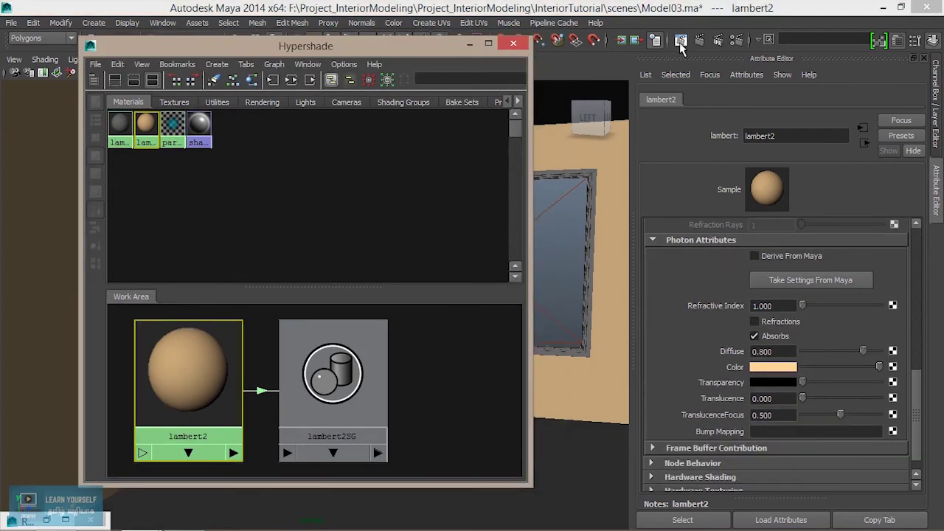
Render the current frame with mental ray and keep the image.
click(680, 41)
drag(520, 22, 402, 22)
click(23, 59)
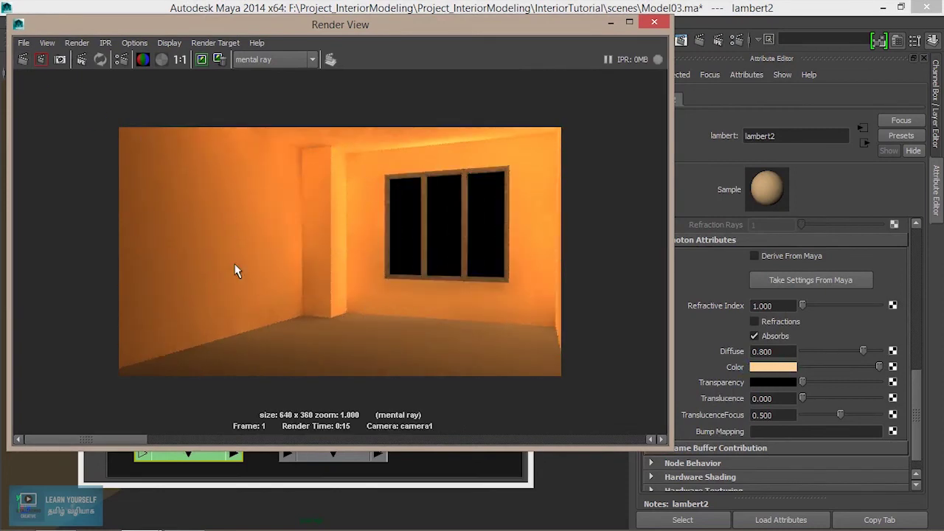
click(202, 59)
click(201, 59)
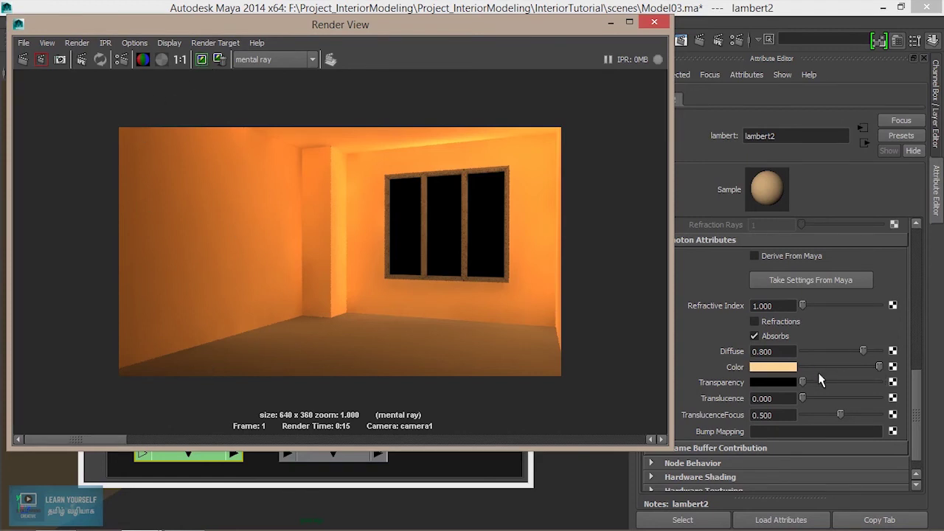
Lower lambert2's photon colour saturation to 0.180 for a paler peach.
drag(879, 369, 872, 371)
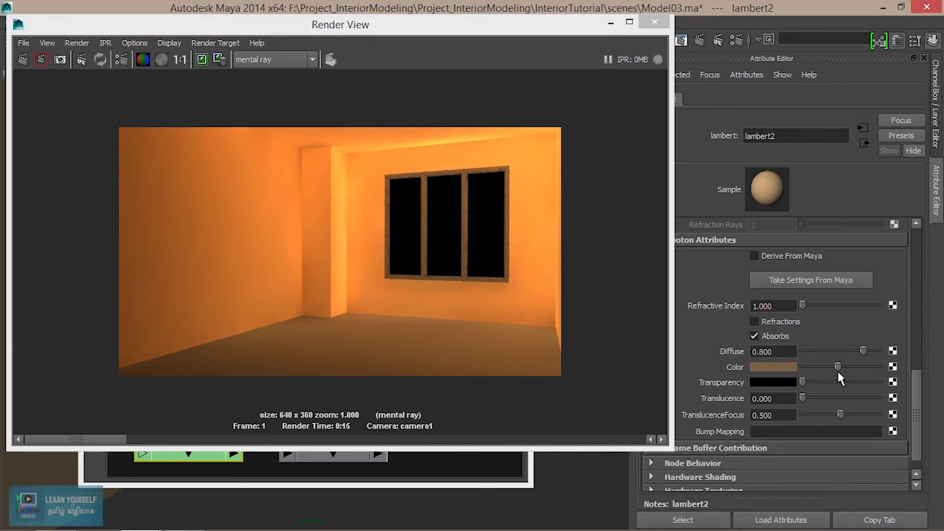
click(775, 367)
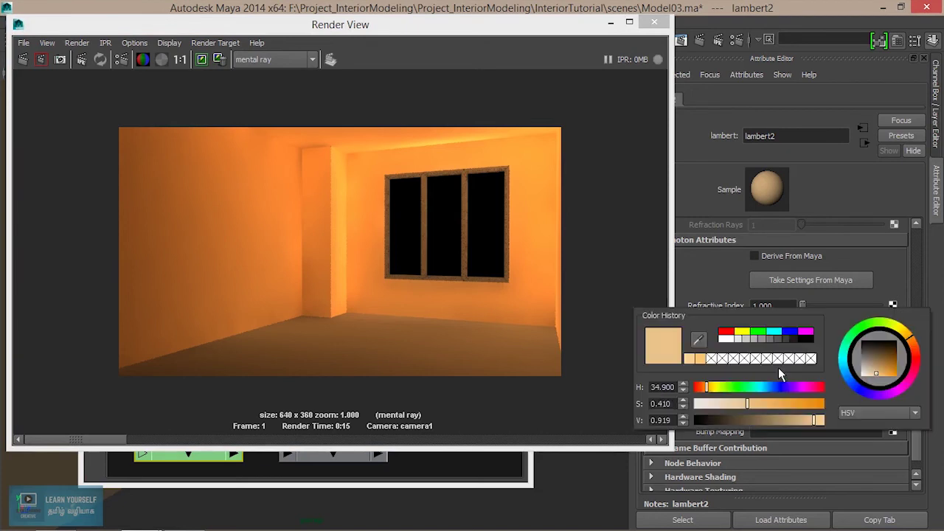
drag(749, 407, 719, 406)
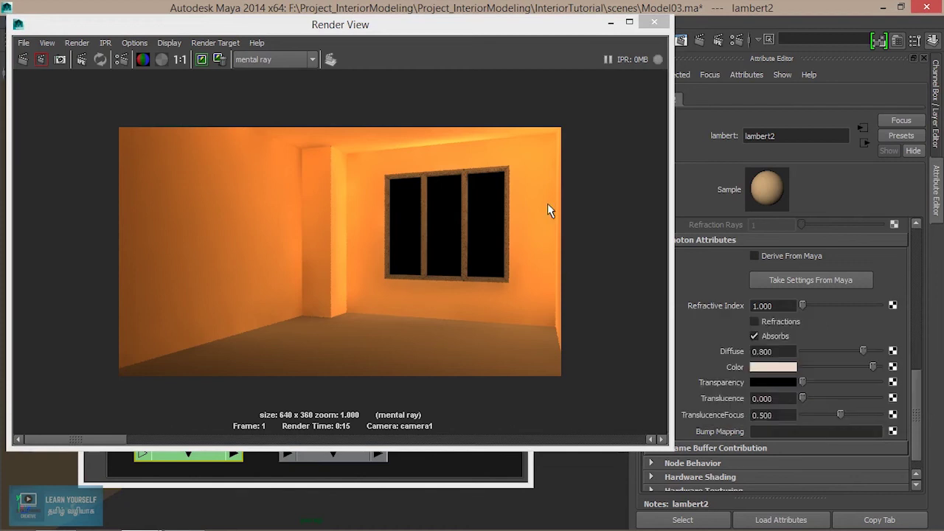
click(464, 31)
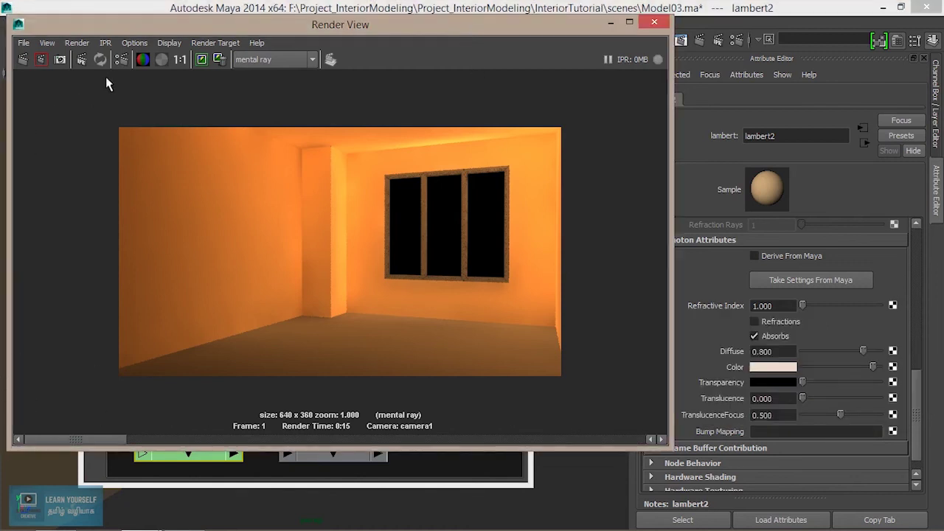
Redo the render with the paler photon colour and flip to the earlier orange render.
click(23, 60)
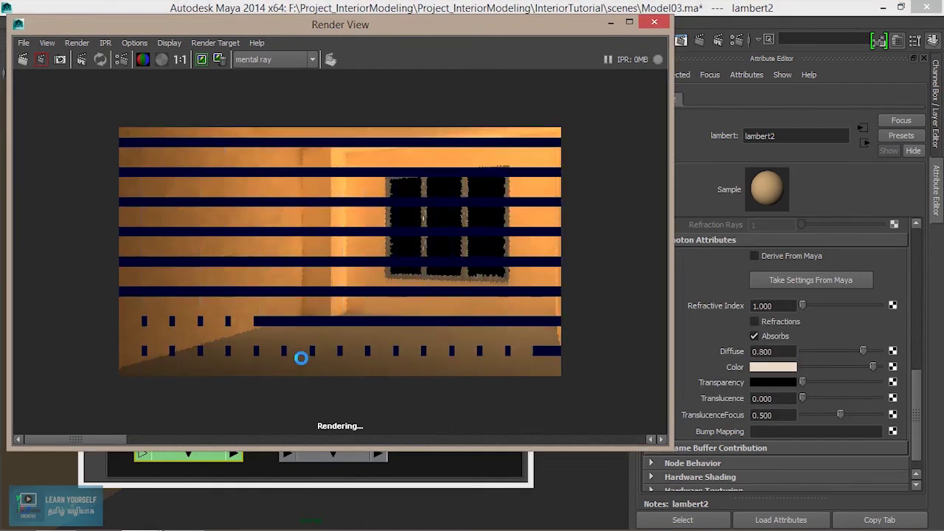
click(141, 440)
click(133, 440)
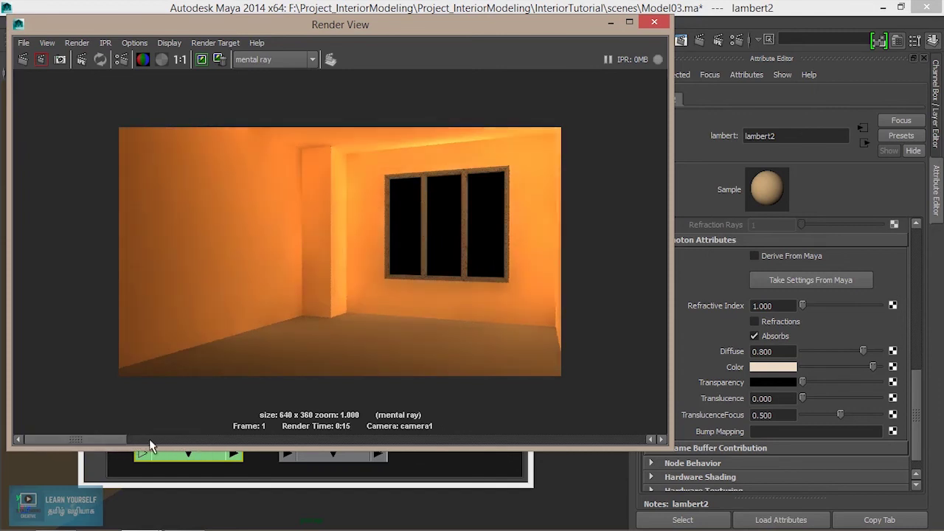
click(144, 439)
click(149, 439)
click(184, 439)
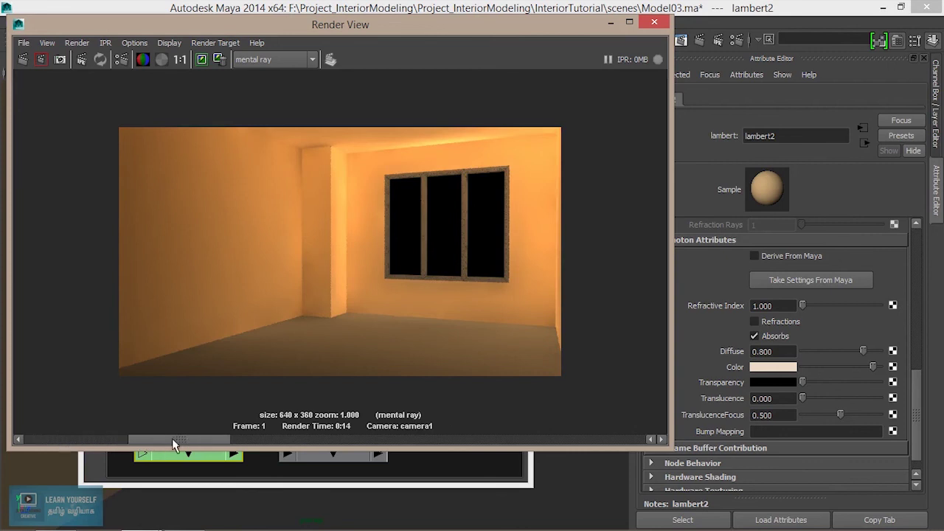
Zoom into the floor corner and flip between the stored renders to compare them.
scroll(312, 373, up, 2)
scroll(313, 372, up, 2)
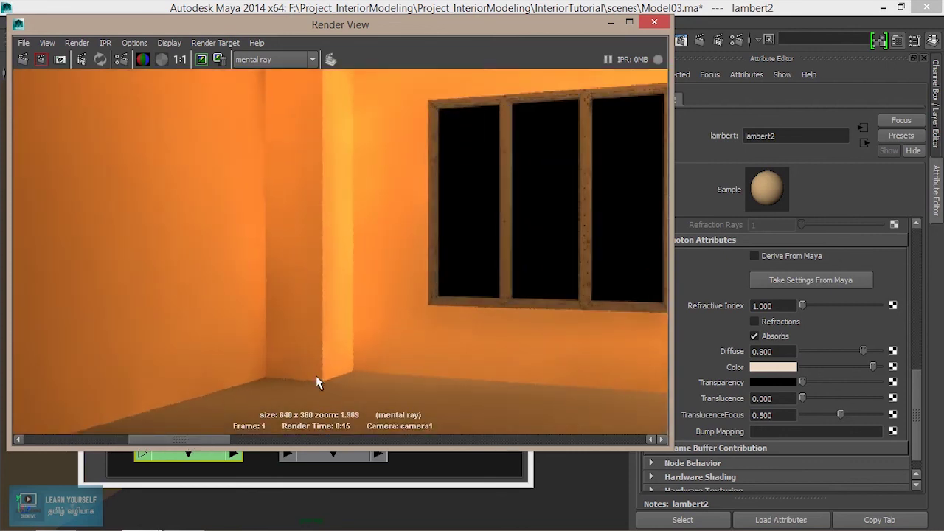
alt+middle_drag(314, 371, 283, 231)
scroll(323, 292, up, 3)
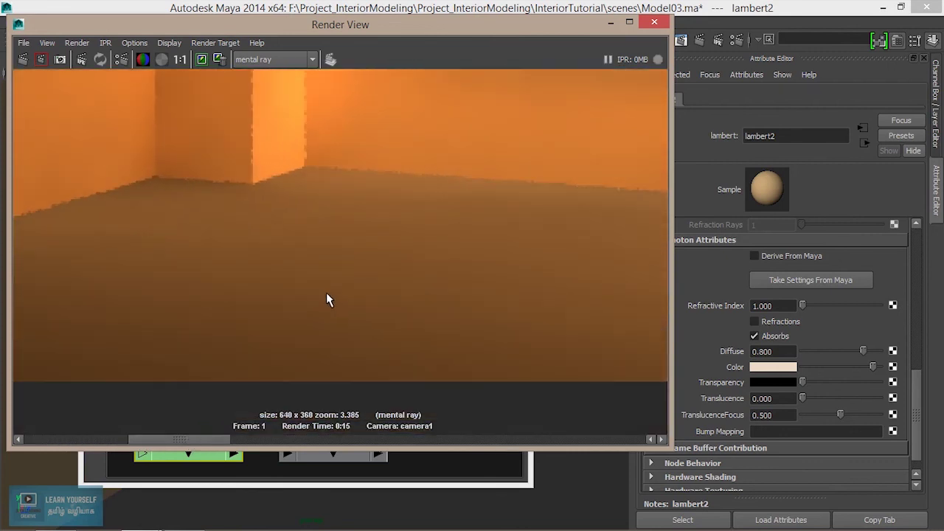
click(77, 439)
click(114, 439)
click(86, 439)
click(147, 435)
click(148, 436)
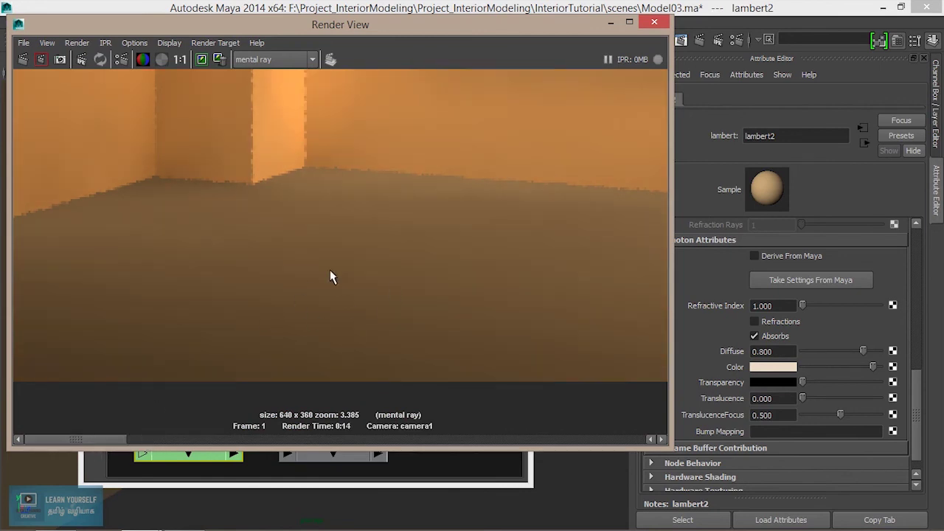
Minimize Render View and Hypershade, and orbit the viewport to face the back wall and window.
click(610, 22)
click(489, 44)
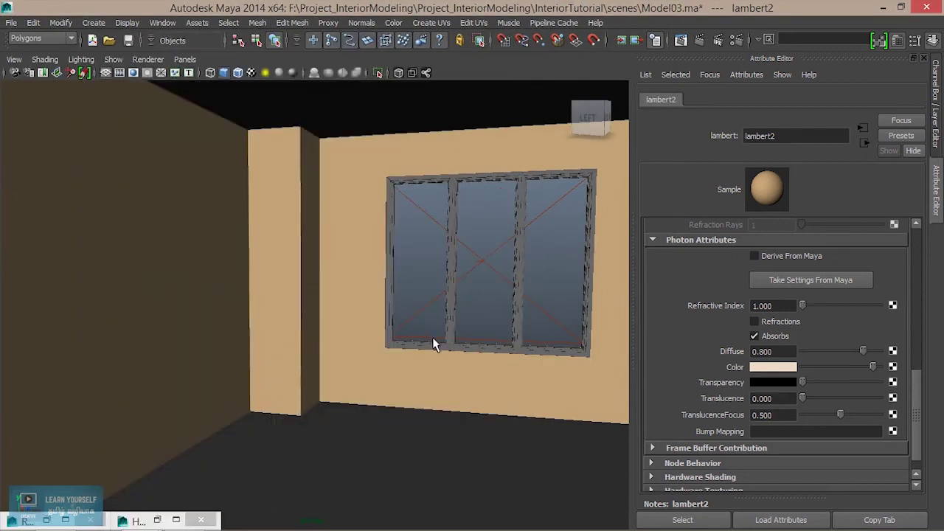
scroll(433, 337, down, 5)
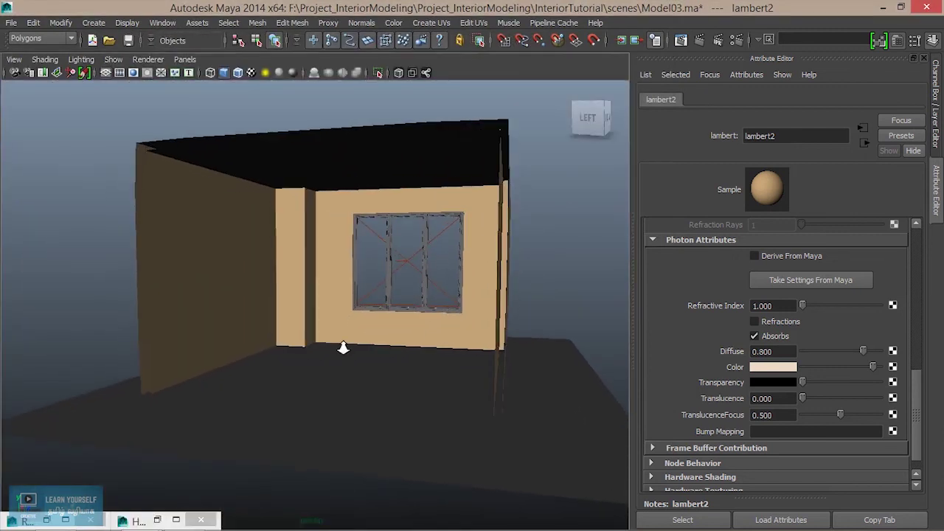
scroll(344, 352, up, 3)
scroll(382, 368, up, 2)
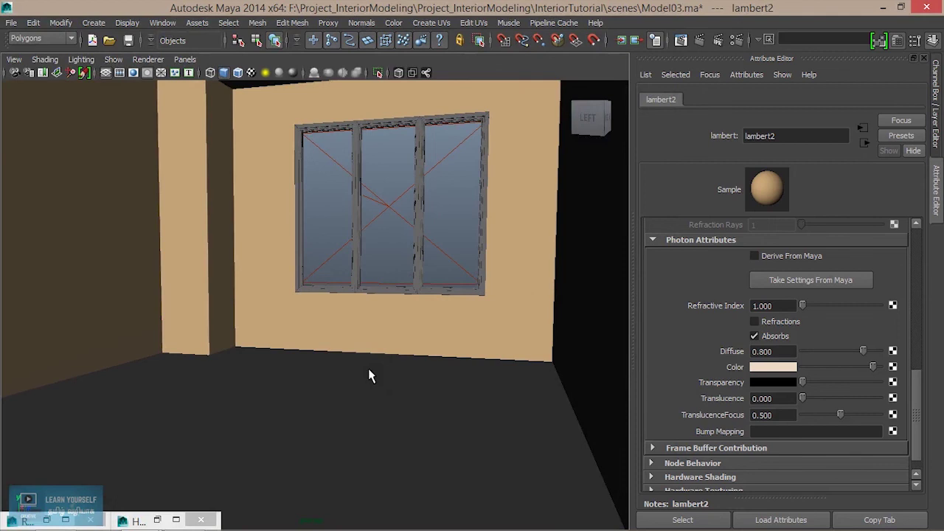
alt+drag(368, 375, 386, 375)
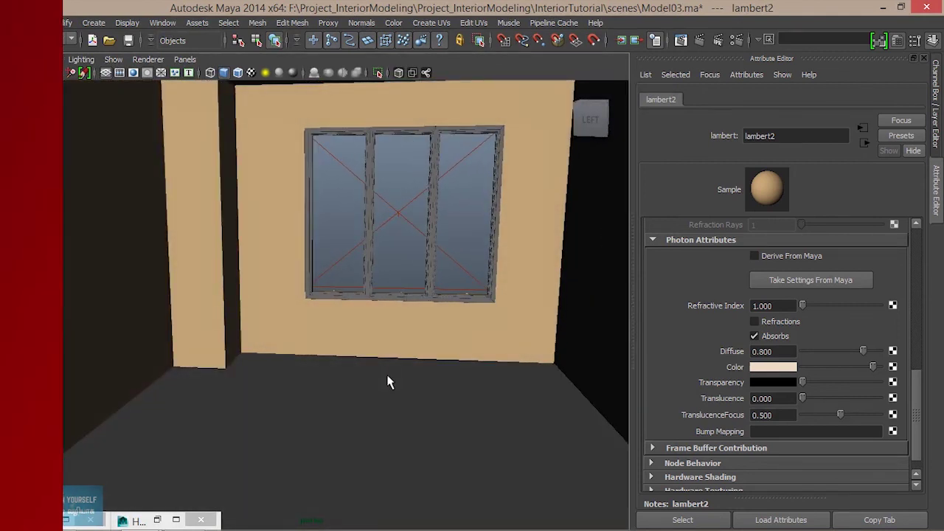